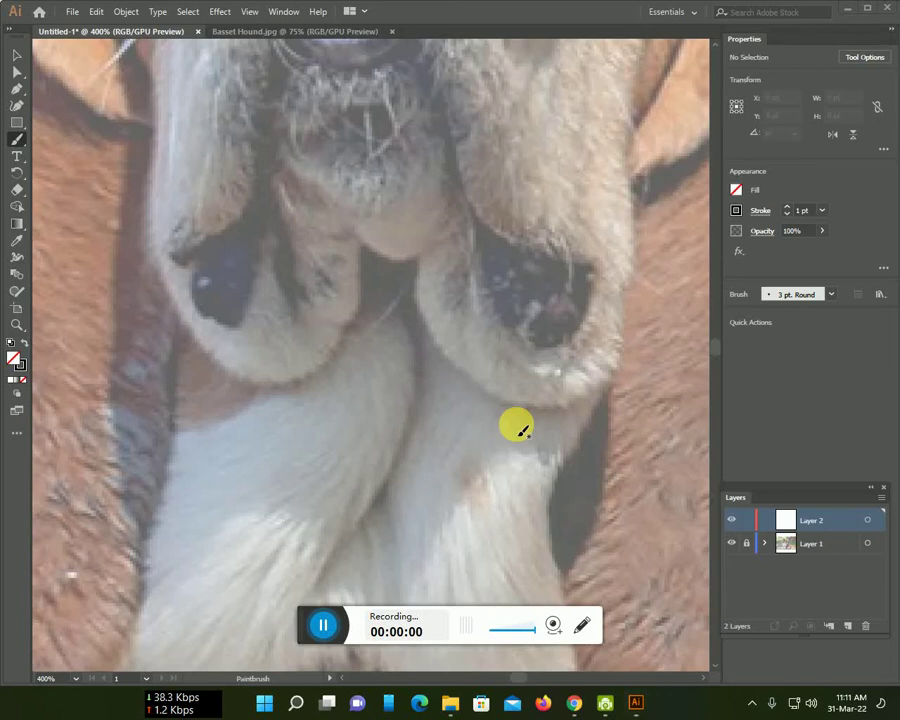
Zoom in and trace the left and right lip flaps and the jowl curve
{"action": "scroll", "coordinate": [480, 428], "scroll_direction": "up", "scroll_amount": 1}
{"action": "scroll", "coordinate": [430, 432], "scroll_direction": "up", "scroll_amount": 3}
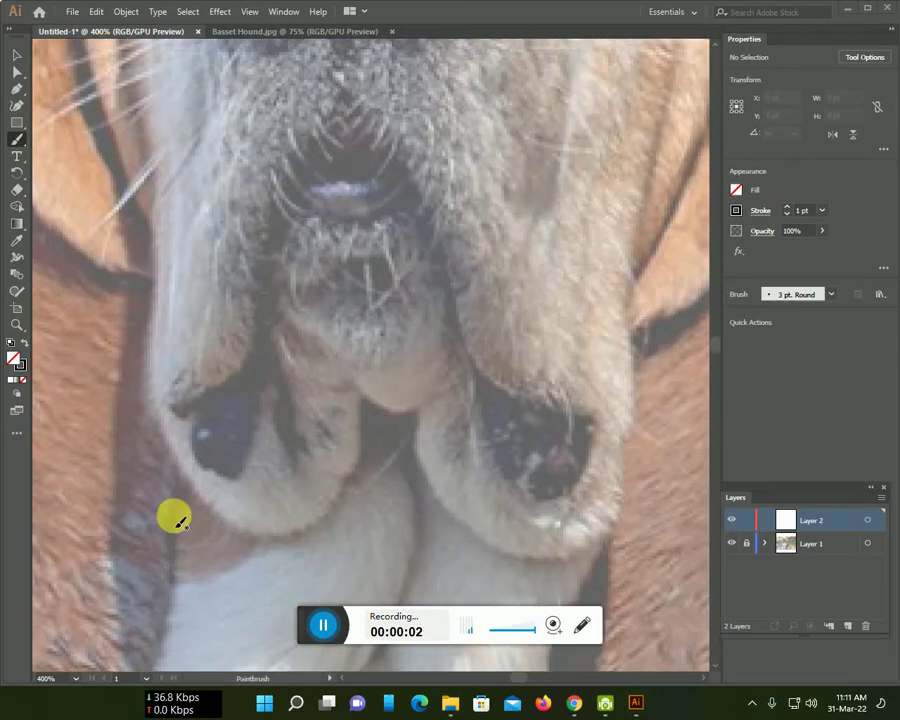
{"action": "mouse_move", "coordinate": [153, 419]}
{"action": "left_mouse_down"}
{"action": "mouse_move", "coordinate": [206, 488]}
{"action": "mouse_move", "coordinate": [400, 411]}
{"action": "mouse_move", "coordinate": [430, 478]}
{"action": "mouse_move", "coordinate": [492, 536]}
{"action": "mouse_move", "coordinate": [560, 551]}
{"action": "mouse_move", "coordinate": [620, 514]}
{"action": "mouse_move", "coordinate": [643, 210]}
{"action": "mouse_move", "coordinate": [667, 108]}
{"action": "left_mouse_up"}
{"action": "mouse_move", "coordinate": [357, 138]}
{"action": "left_mouse_down"}
{"action": "mouse_move", "coordinate": [412, 187]}
{"action": "mouse_move", "coordinate": [459, 304]}
{"action": "mouse_move", "coordinate": [530, 390]}
{"action": "mouse_move", "coordinate": [587, 420]}
{"action": "mouse_move", "coordinate": [589, 464]}
{"action": "mouse_move", "coordinate": [568, 496]}
{"action": "mouse_move", "coordinate": [498, 476]}
{"action": "mouse_move", "coordinate": [462, 346]}
{"action": "left_mouse_up"}
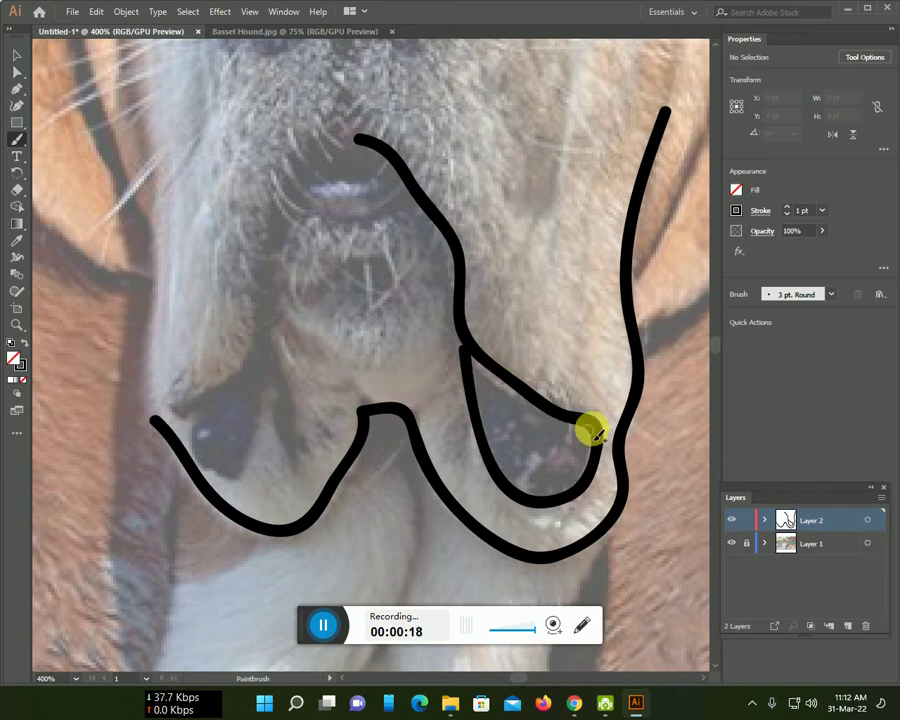
{"action": "mouse_move", "coordinate": [155, 418]}
{"action": "left_mouse_down"}
{"action": "mouse_move", "coordinate": [245, 335]}
{"action": "mouse_move", "coordinate": [311, 146]}
{"action": "mouse_move", "coordinate": [343, 138]}
{"action": "left_mouse_up"}
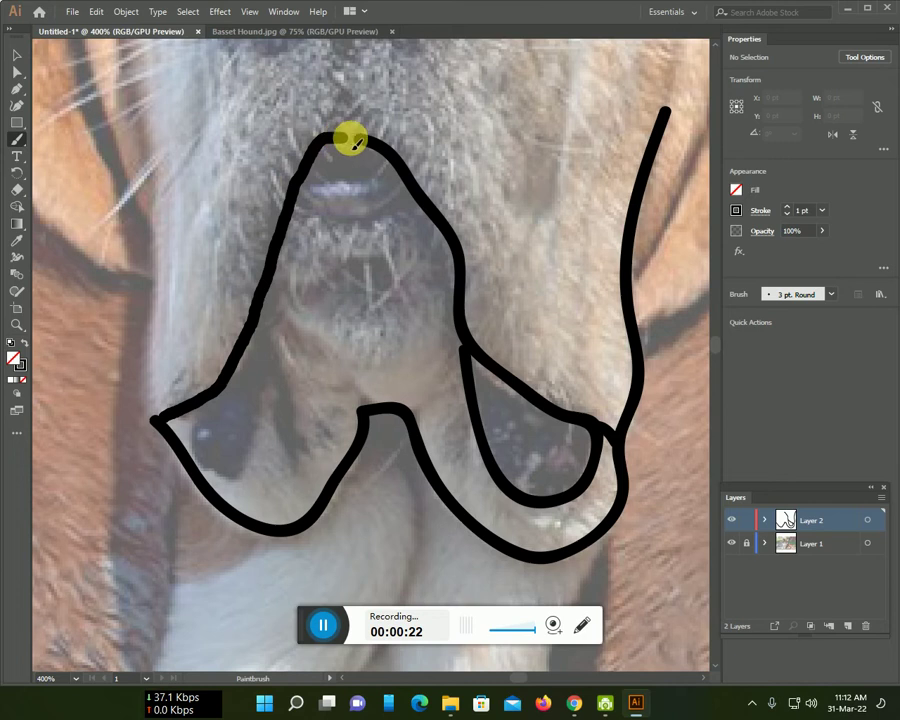
Draw the small mouth ellipse above the lips, plus a connecting stroke below it
{"action": "mouse_move", "coordinate": [303, 208]}
{"action": "left_mouse_down"}
{"action": "mouse_move", "coordinate": [348, 217]}
{"action": "mouse_move", "coordinate": [398, 205]}
{"action": "left_mouse_up"}
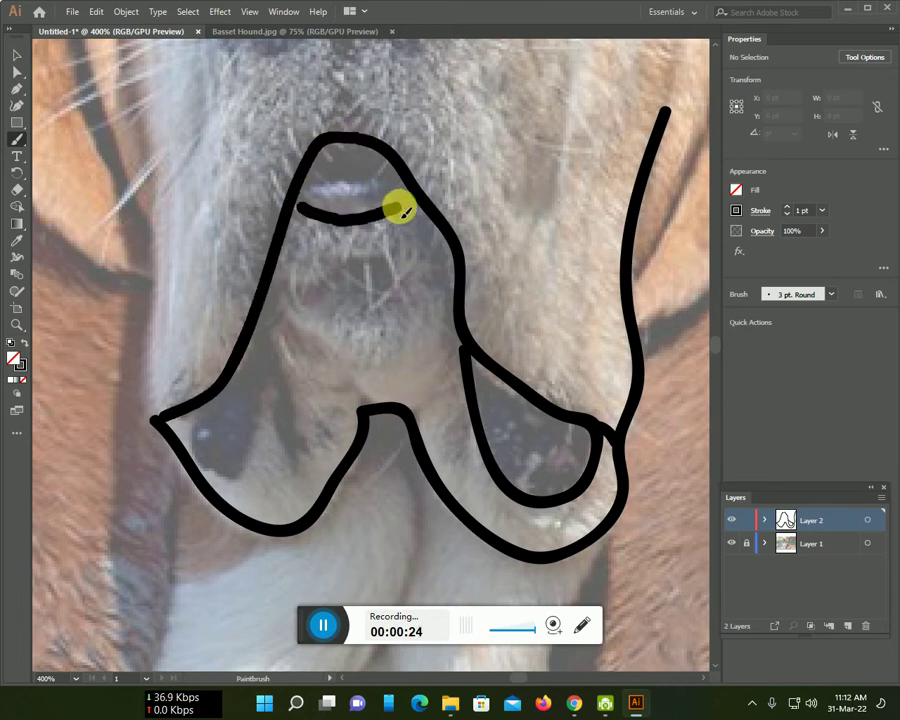
{"action": "mouse_move", "coordinate": [300, 210]}
{"action": "left_mouse_down"}
{"action": "mouse_move", "coordinate": [323, 187]}
{"action": "mouse_move", "coordinate": [372, 187]}
{"action": "mouse_move", "coordinate": [398, 206]}
{"action": "left_mouse_up"}
{"action": "scroll", "coordinate": [422, 293], "scroll_direction": "down", "scroll_amount": 1}
{"action": "scroll", "coordinate": [422, 293], "scroll_direction": "down", "scroll_amount": 1}
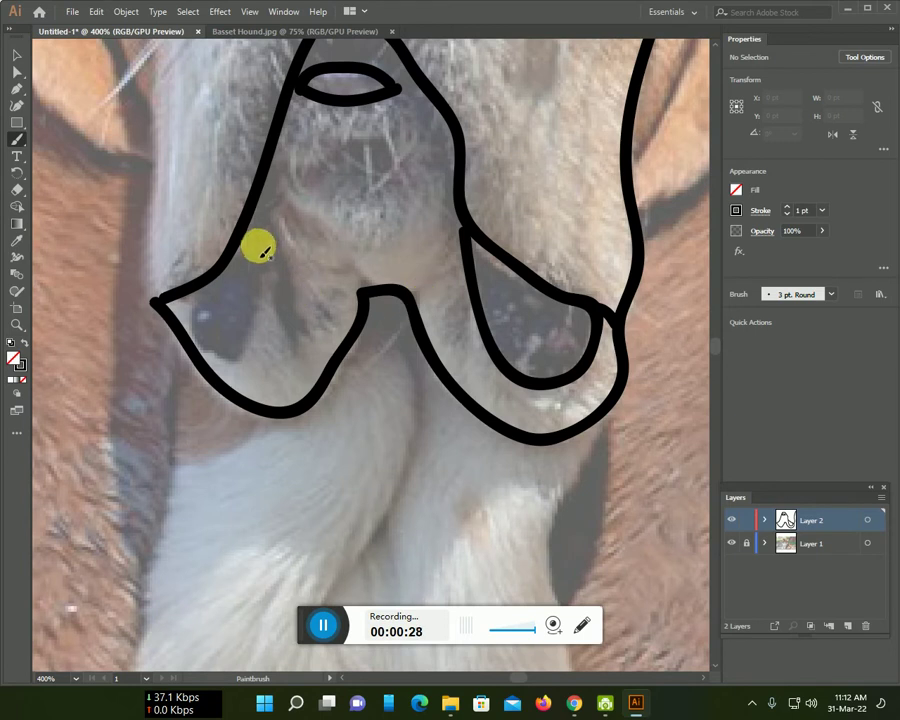
{"action": "mouse_move", "coordinate": [261, 213]}
{"action": "left_mouse_down"}
{"action": "mouse_move", "coordinate": [295, 348]}
{"action": "mouse_move", "coordinate": [197, 354]}
{"action": "left_mouse_up"}
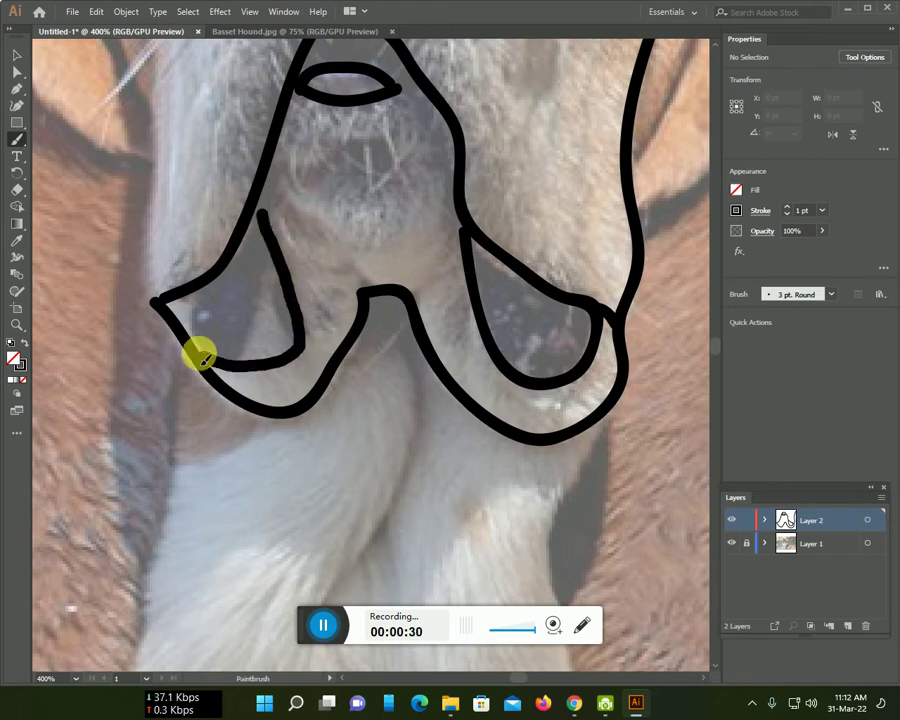
Draw a chin line below the lips and both sides of the throat down to the chest
{"action": "scroll", "coordinate": [428, 365], "scroll_direction": "down", "scroll_amount": 2}
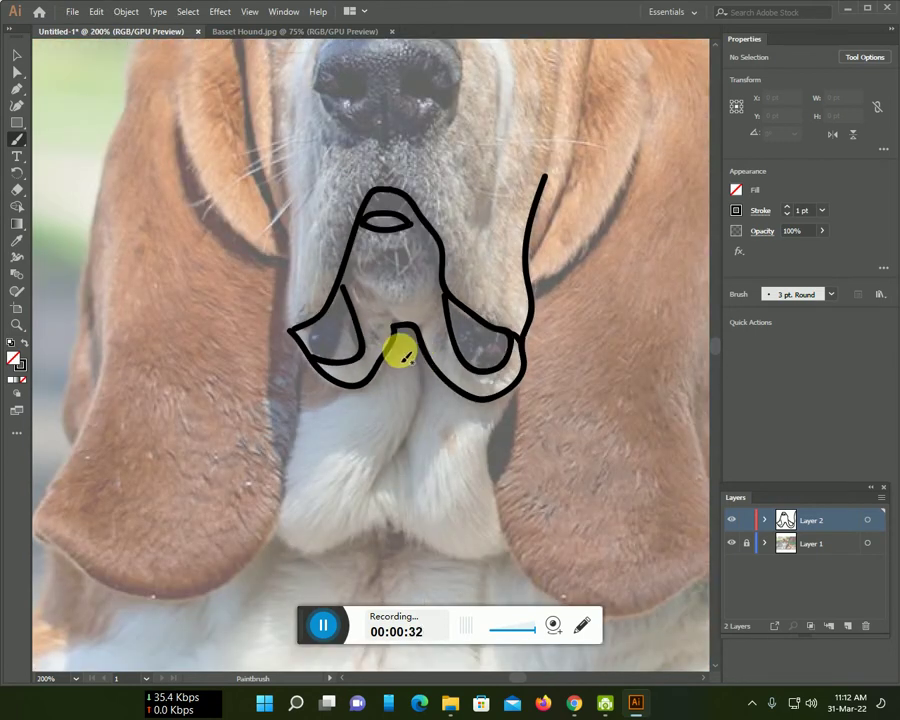
{"action": "mouse_move", "coordinate": [418, 371]}
{"action": "left_mouse_down"}
{"action": "mouse_move", "coordinate": [416, 408]}
{"action": "mouse_move", "coordinate": [388, 460]}
{"action": "mouse_move", "coordinate": [388, 522]}
{"action": "mouse_move", "coordinate": [416, 488]}
{"action": "mouse_move", "coordinate": [405, 438]}
{"action": "left_mouse_up"}
{"action": "mouse_move", "coordinate": [512, 386]}
{"action": "left_mouse_down"}
{"action": "mouse_move", "coordinate": [492, 458]}
{"action": "mouse_move", "coordinate": [514, 555]}
{"action": "mouse_move", "coordinate": [362, 532]}
{"action": "mouse_move", "coordinate": [299, 544]}
{"action": "mouse_move", "coordinate": [272, 533]}
{"action": "left_mouse_up"}
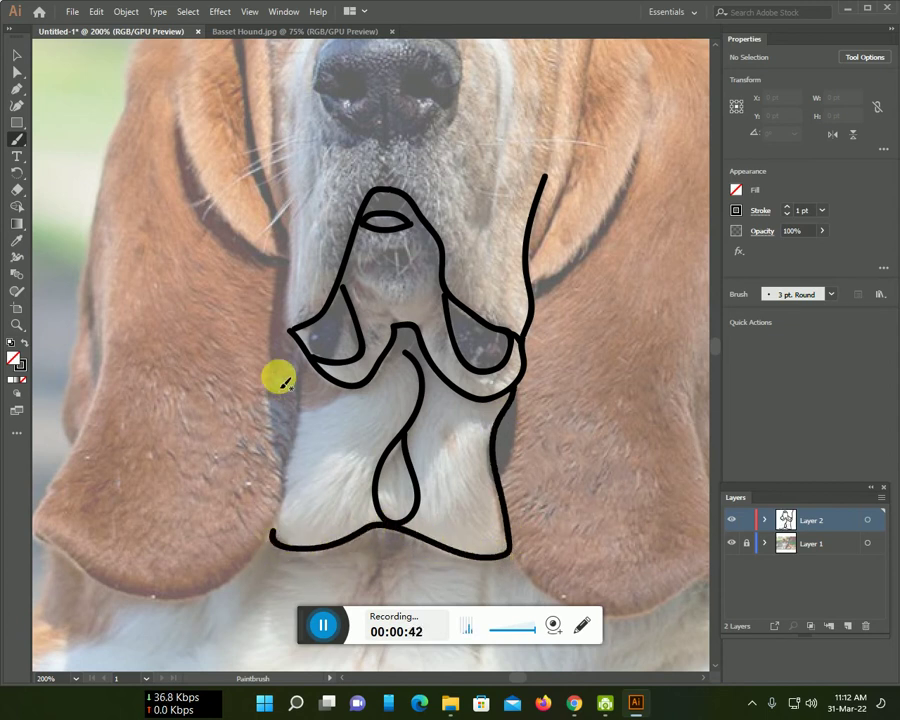
{"action": "mouse_move", "coordinate": [303, 366]}
{"action": "left_mouse_down"}
{"action": "mouse_move", "coordinate": [270, 535]}
{"action": "mouse_move", "coordinate": [430, 482]}
{"action": "left_mouse_up"}
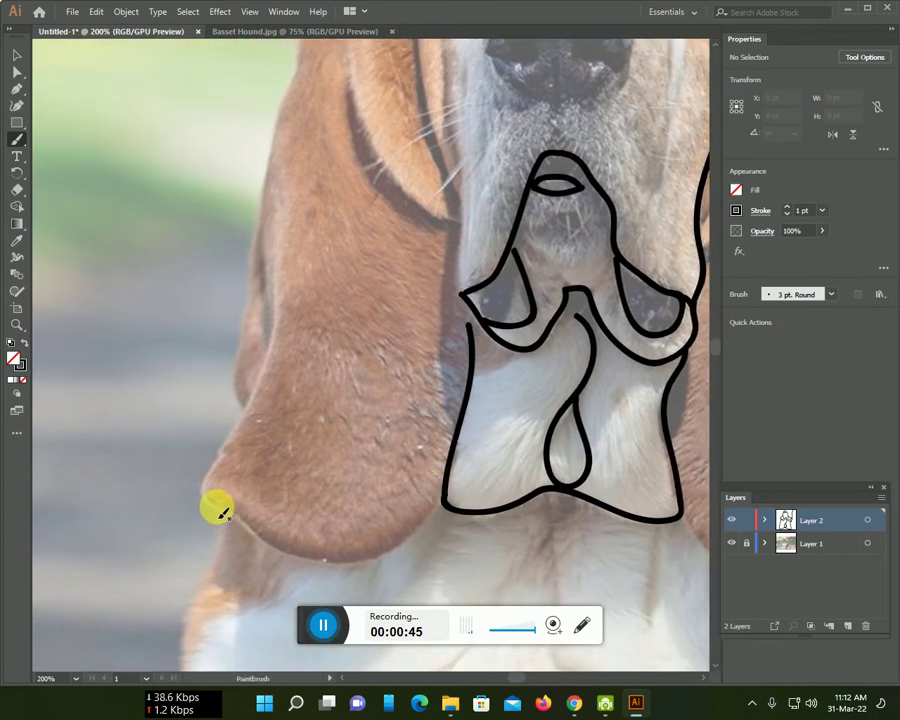
Outline the bottom of the left ear and trace its left edge upward
{"action": "mouse_move", "coordinate": [204, 498]}
{"action": "left_mouse_down"}
{"action": "mouse_move", "coordinate": [251, 532]}
{"action": "mouse_move", "coordinate": [325, 563]}
{"action": "mouse_move", "coordinate": [396, 546]}
{"action": "mouse_move", "coordinate": [438, 519]}
{"action": "left_mouse_up"}
{"action": "scroll", "coordinate": [207, 562], "scroll_direction": "up", "scroll_amount": 2}
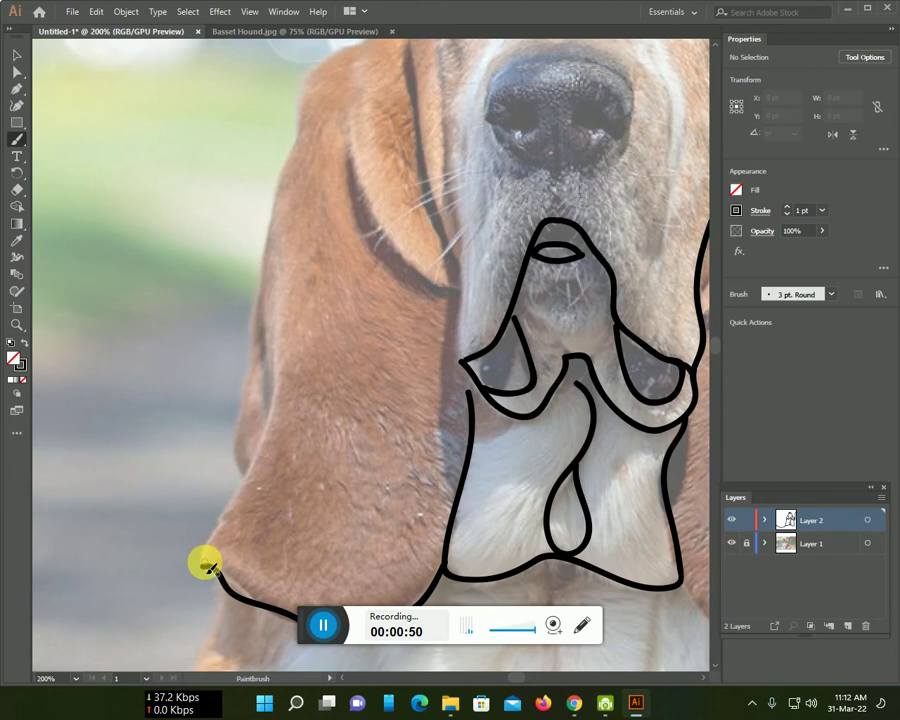
{"action": "mouse_move", "coordinate": [207, 563]}
{"action": "left_mouse_down"}
{"action": "mouse_move", "coordinate": [270, 406]}
{"action": "mouse_move", "coordinate": [270, 330]}
{"action": "mouse_move", "coordinate": [257, 321]}
{"action": "mouse_move", "coordinate": [242, 422]}
{"action": "left_mouse_up"}
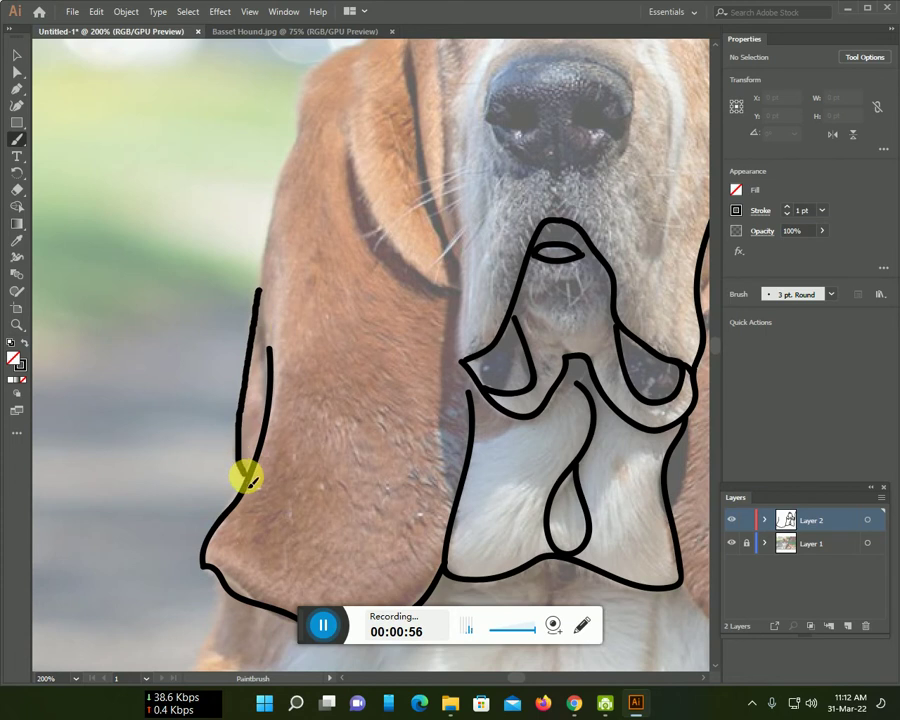
Continue the left ear's outer edge up to the top of the head
{"action": "scroll", "coordinate": [248, 479], "scroll_direction": "up", "scroll_amount": 2}
{"action": "scroll", "coordinate": [261, 458], "scroll_direction": "up", "scroll_amount": 3}
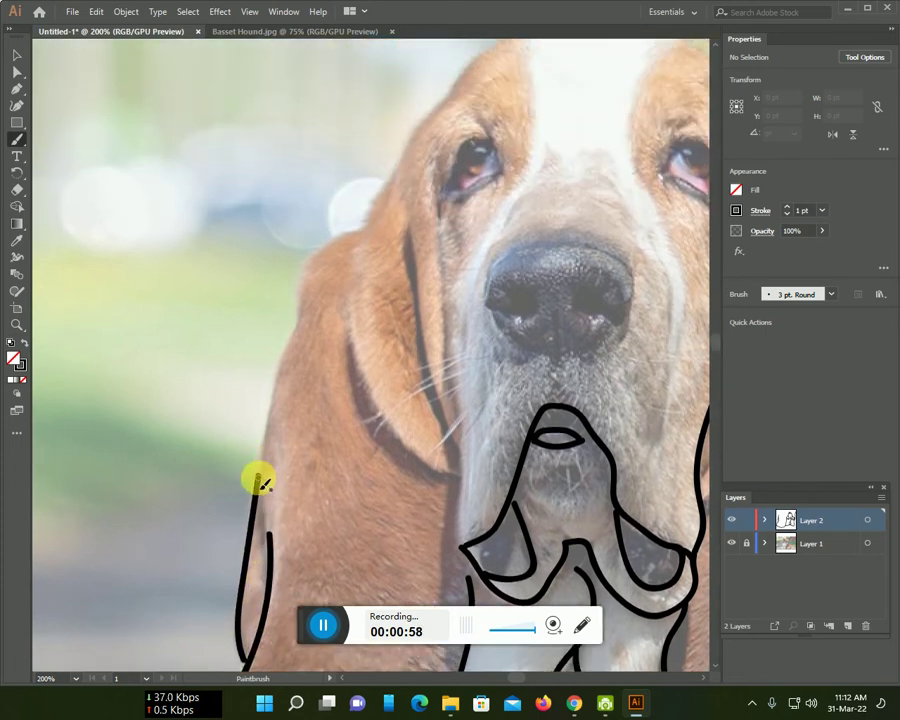
{"action": "left_click_drag", "start_coordinate": [306, 303], "coordinate": [394, 194]}
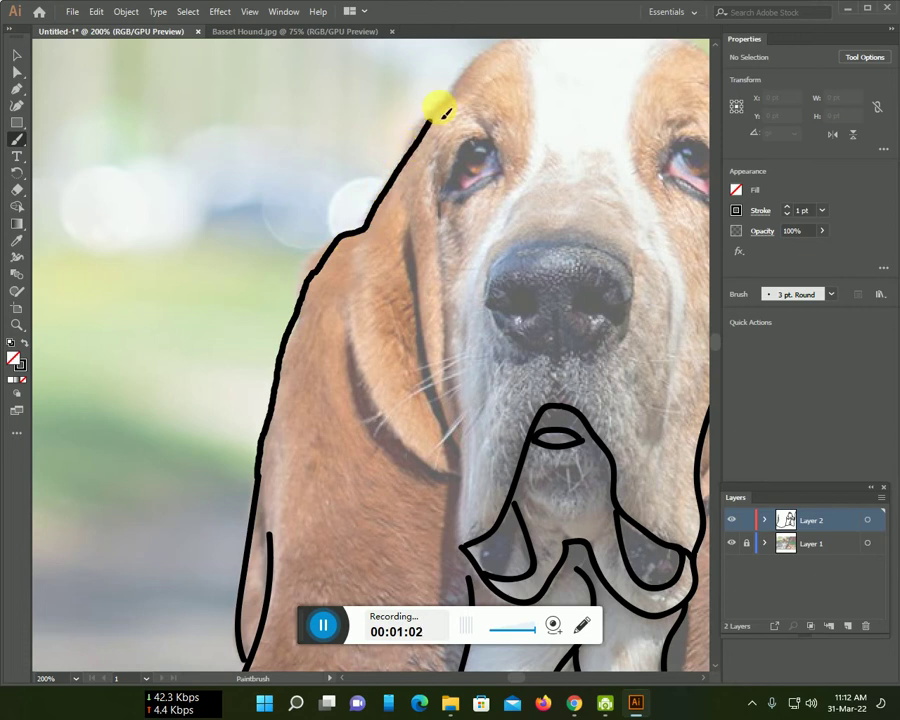
{"action": "left_click_drag", "start_coordinate": [485, 66], "coordinate": [487, 56]}
Add three crease lines inside the ear and a short line beside the left eye
{"action": "mouse_move", "coordinate": [354, 338]}
{"action": "left_mouse_down"}
{"action": "mouse_move", "coordinate": [374, 398]}
{"action": "mouse_move", "coordinate": [443, 474]}
{"action": "left_mouse_up"}
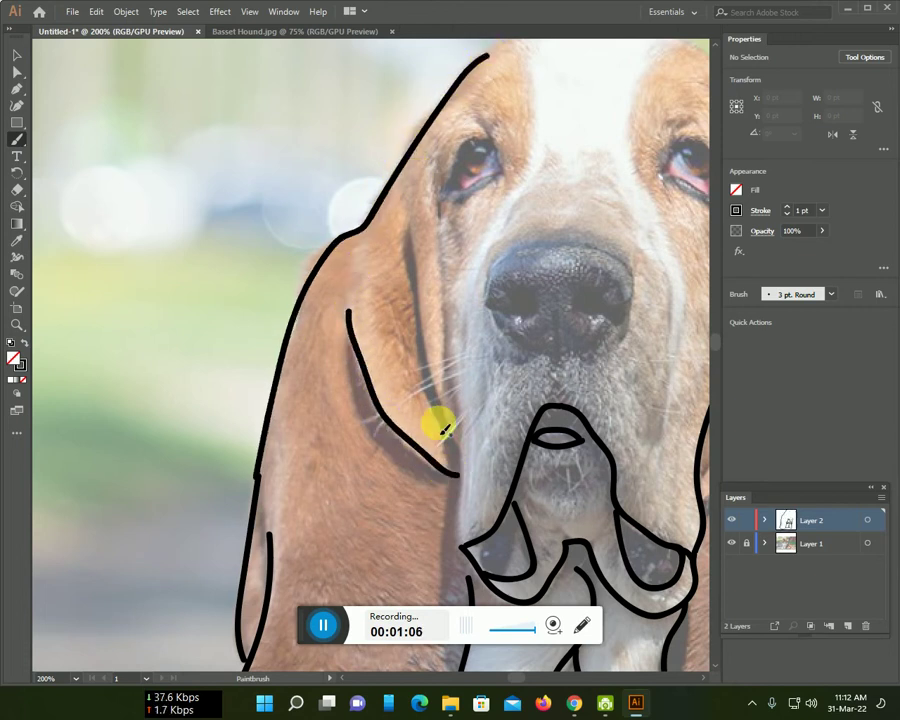
{"action": "mouse_move", "coordinate": [408, 238]}
{"action": "left_mouse_down"}
{"action": "mouse_move", "coordinate": [430, 354]}
{"action": "mouse_move", "coordinate": [455, 418]}
{"action": "left_mouse_up"}
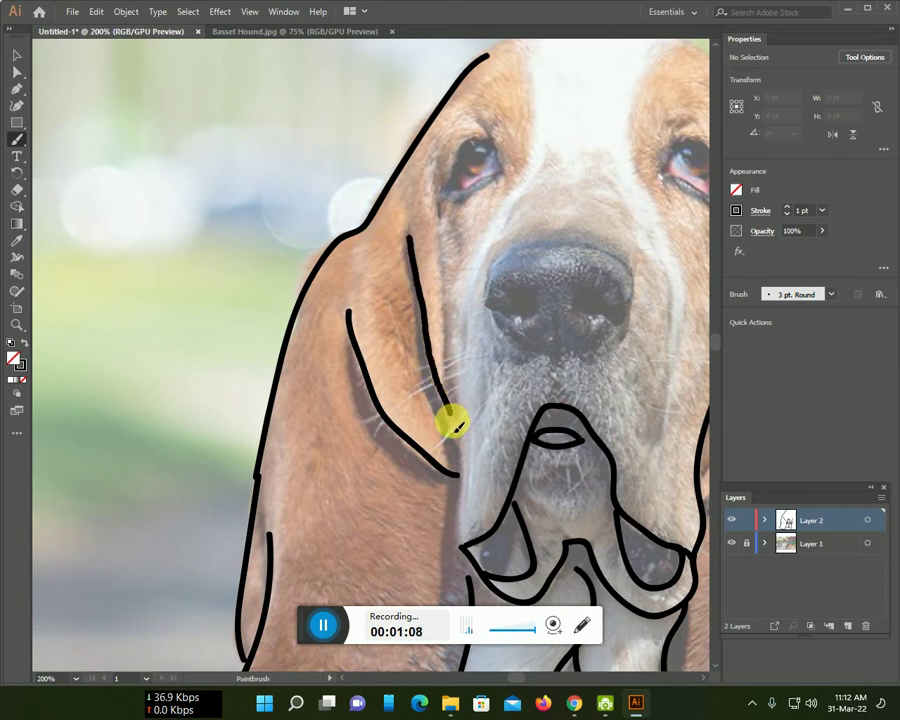
{"action": "left_click_drag", "start_coordinate": [401, 239], "coordinate": [437, 398]}
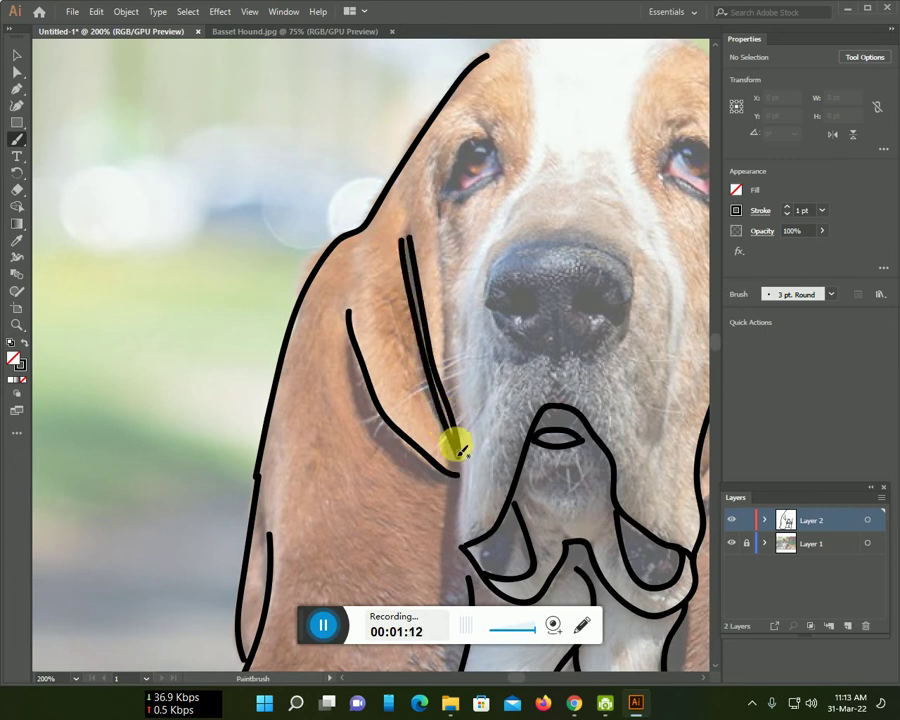
{"action": "mouse_move", "coordinate": [436, 185]}
{"action": "left_mouse_down"}
{"action": "mouse_move", "coordinate": [456, 394]}
{"action": "mouse_move", "coordinate": [434, 458]}
{"action": "mouse_move", "coordinate": [311, 519]}
{"action": "left_mouse_up"}
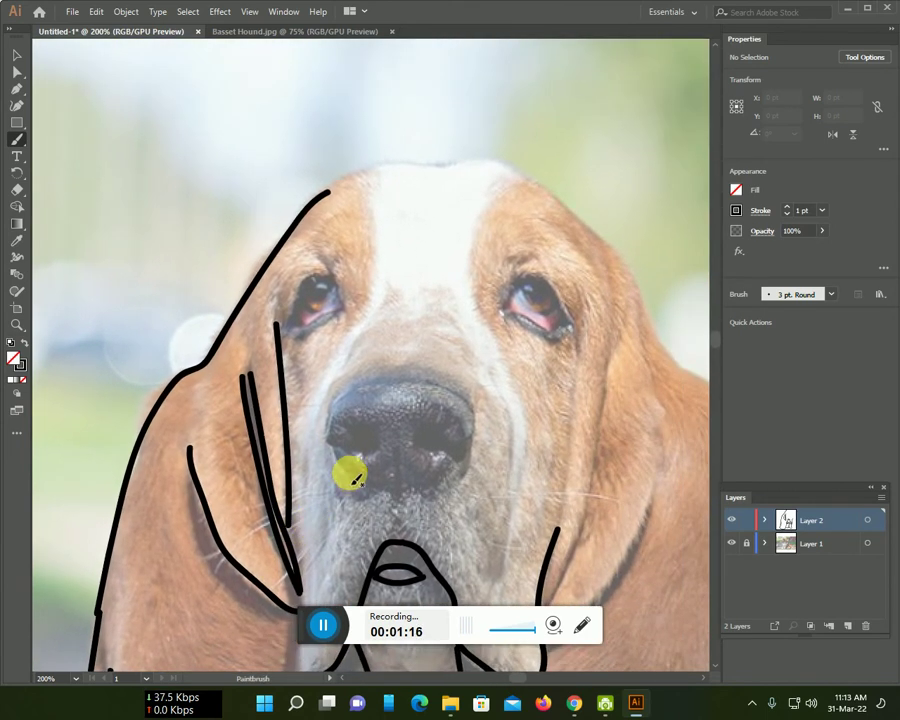
Outline the nose around the nostril and across its top
{"action": "left_click_drag", "start_coordinate": [361, 487], "coordinate": [409, 492]}
{"action": "mouse_move", "coordinate": [458, 462]}
{"action": "left_mouse_down"}
{"action": "mouse_move", "coordinate": [416, 440]}
{"action": "mouse_move", "coordinate": [435, 430]}
{"action": "left_mouse_up"}
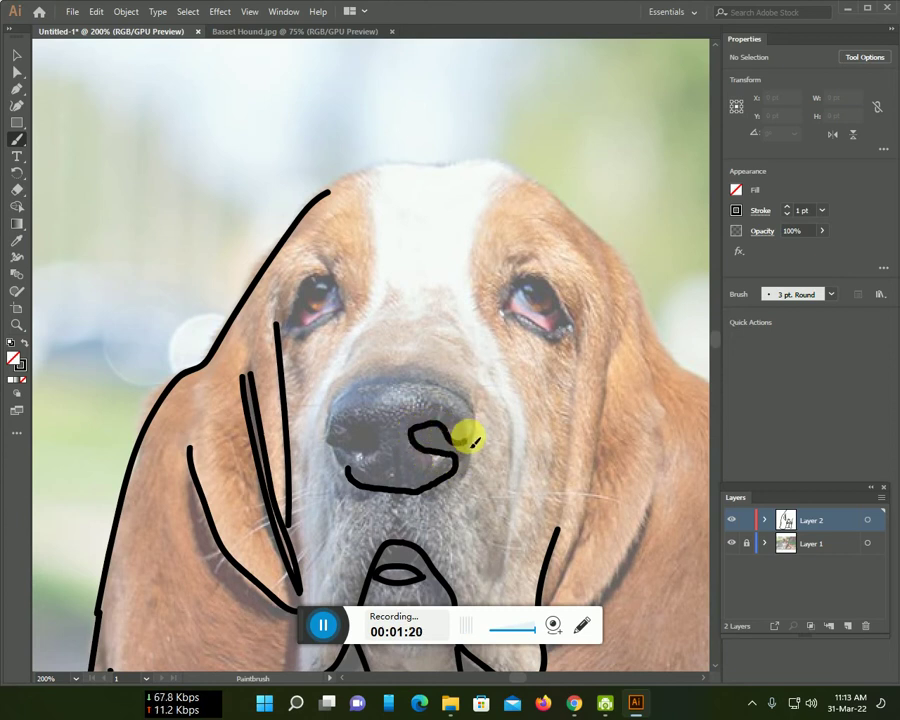
{"action": "left_click_drag", "start_coordinate": [418, 396], "coordinate": [370, 392]}
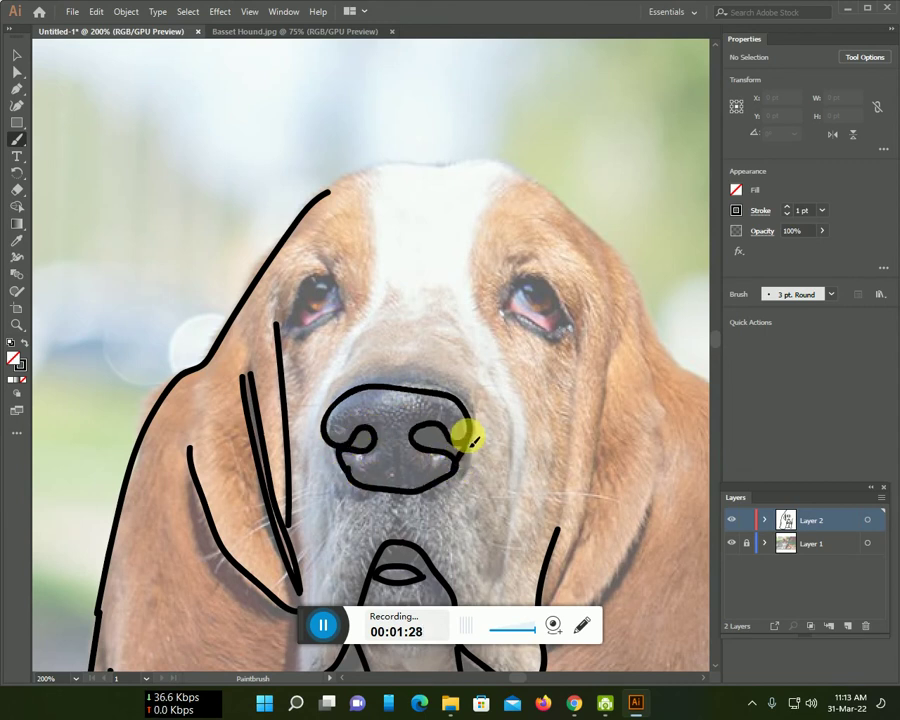
Scroll up to the eyes and outline the right eye's lower lid
{"action": "scroll", "coordinate": [466, 450], "scroll_direction": "up", "scroll_amount": 1}
{"action": "scroll", "coordinate": [450, 465], "scroll_direction": "up", "scroll_amount": 2}
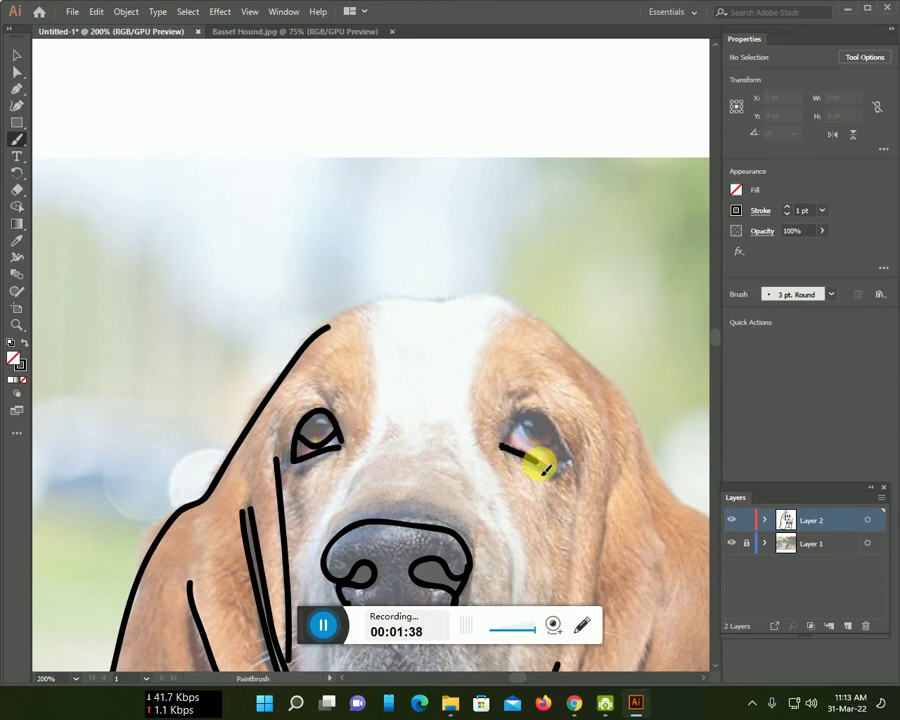
{"action": "left_click_drag", "start_coordinate": [568, 458], "coordinate": [508, 448]}
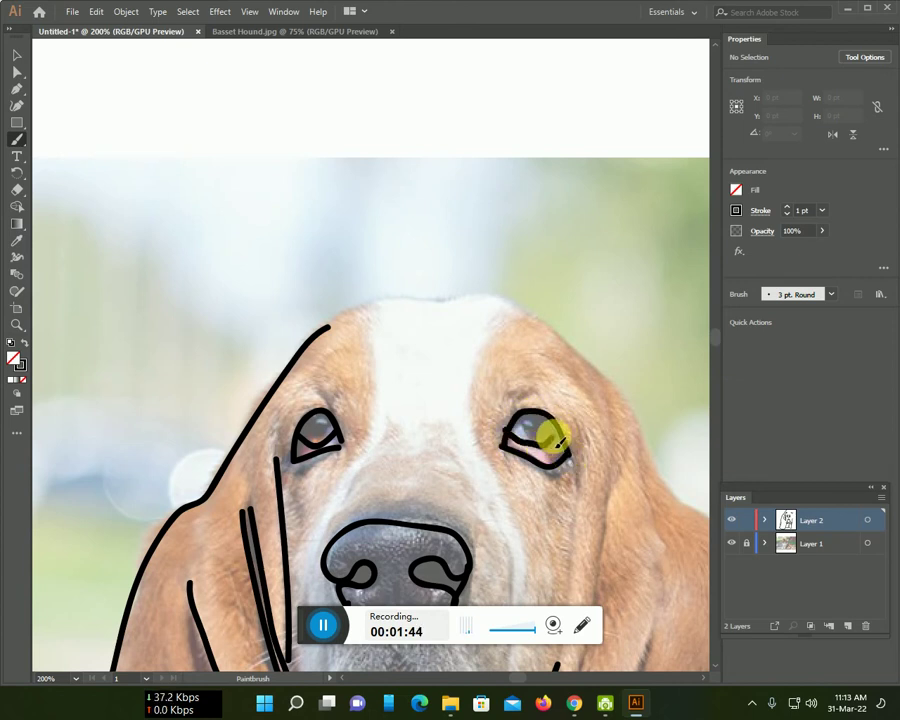
Extend the right ear's edge and trace the right cheek line with a short stroke below
{"action": "scroll", "coordinate": [482, 470], "scroll_direction": "up", "scroll_amount": 2}
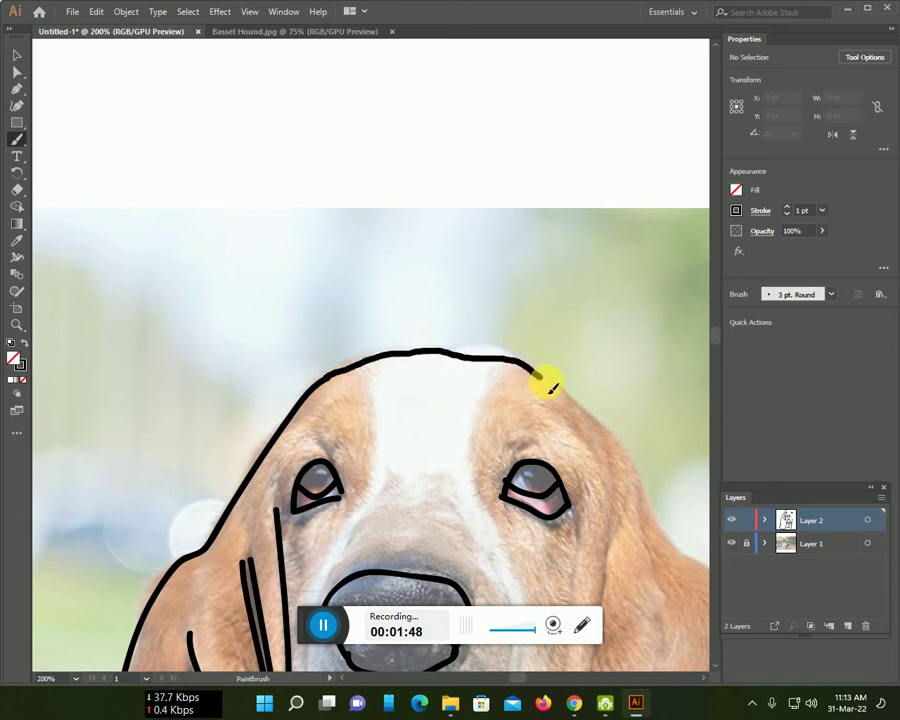
{"action": "left_click_drag", "start_coordinate": [591, 417], "coordinate": [622, 464]}
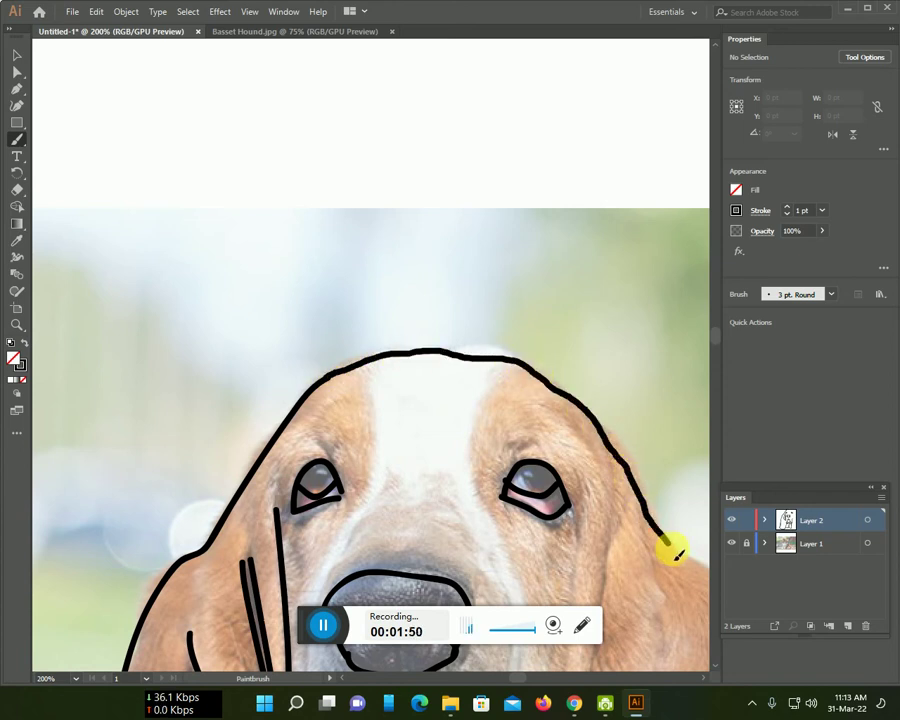
{"action": "left_click_drag", "start_coordinate": [654, 544], "coordinate": [440, 316]}
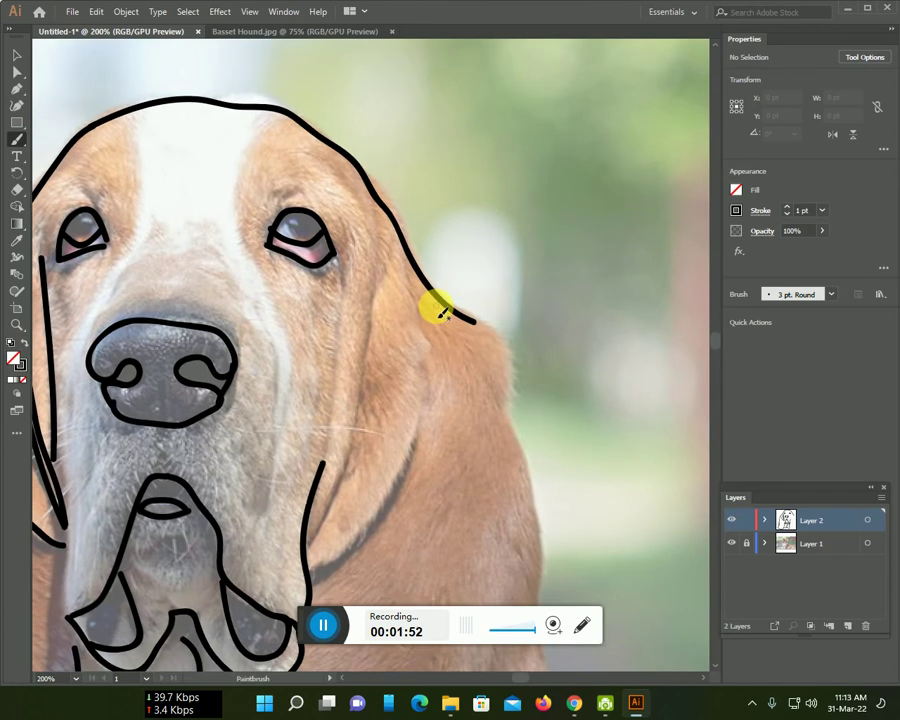
{"action": "mouse_move", "coordinate": [312, 538]}
{"action": "left_mouse_down"}
{"action": "mouse_move", "coordinate": [362, 381]}
{"action": "mouse_move", "coordinate": [378, 277]}
{"action": "mouse_move", "coordinate": [328, 452]}
{"action": "left_mouse_up"}
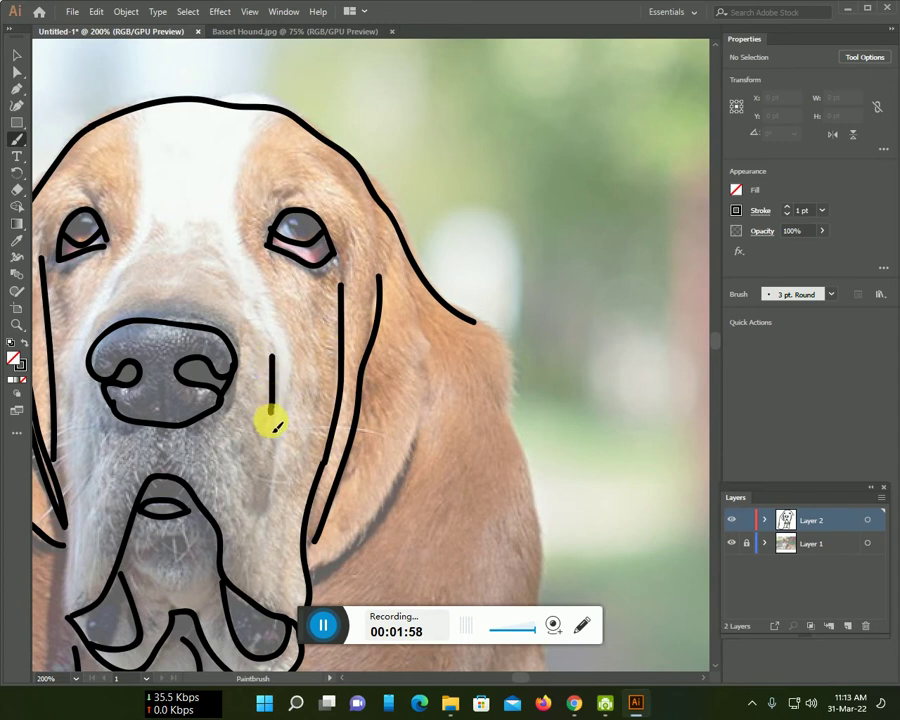
{"action": "left_click_drag", "start_coordinate": [276, 418], "coordinate": [261, 520]}
{"action": "mouse_move", "coordinate": [305, 578]}
{"action": "left_mouse_down"}
{"action": "mouse_move", "coordinate": [349, 547]}
{"action": "mouse_move", "coordinate": [396, 474]}
{"action": "mouse_move", "coordinate": [422, 412]}
{"action": "mouse_move", "coordinate": [420, 308]}
{"action": "mouse_move", "coordinate": [374, 300]}
{"action": "mouse_move", "coordinate": [273, 232]}
{"action": "mouse_move", "coordinate": [331, 285]}
{"action": "mouse_move", "coordinate": [345, 344]}
{"action": "left_mouse_up"}
Trace the right ear down to its tip and lower edge, then outline the neck along the back
{"action": "mouse_move", "coordinate": [361, 438]}
{"action": "left_mouse_down"}
{"action": "mouse_move", "coordinate": [362, 566]}
{"action": "mouse_move", "coordinate": [271, 253]}
{"action": "left_mouse_up"}
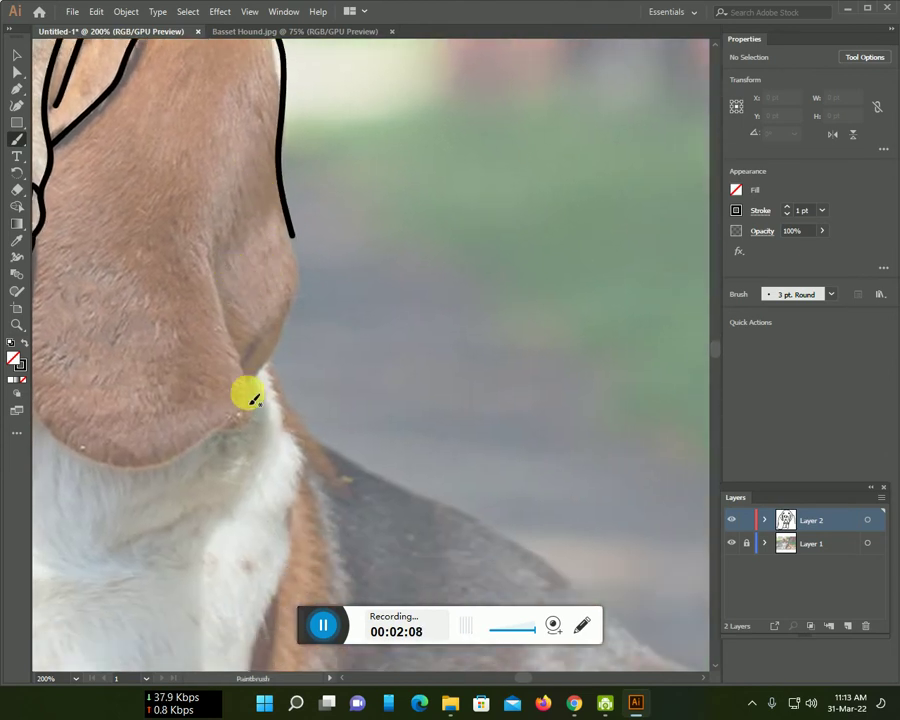
{"action": "mouse_move", "coordinate": [52, 434]}
{"action": "left_mouse_down"}
{"action": "mouse_move", "coordinate": [119, 470]}
{"action": "mouse_move", "coordinate": [203, 426]}
{"action": "mouse_move", "coordinate": [241, 426]}
{"action": "mouse_move", "coordinate": [245, 396]}
{"action": "mouse_move", "coordinate": [213, 262]}
{"action": "left_mouse_up"}
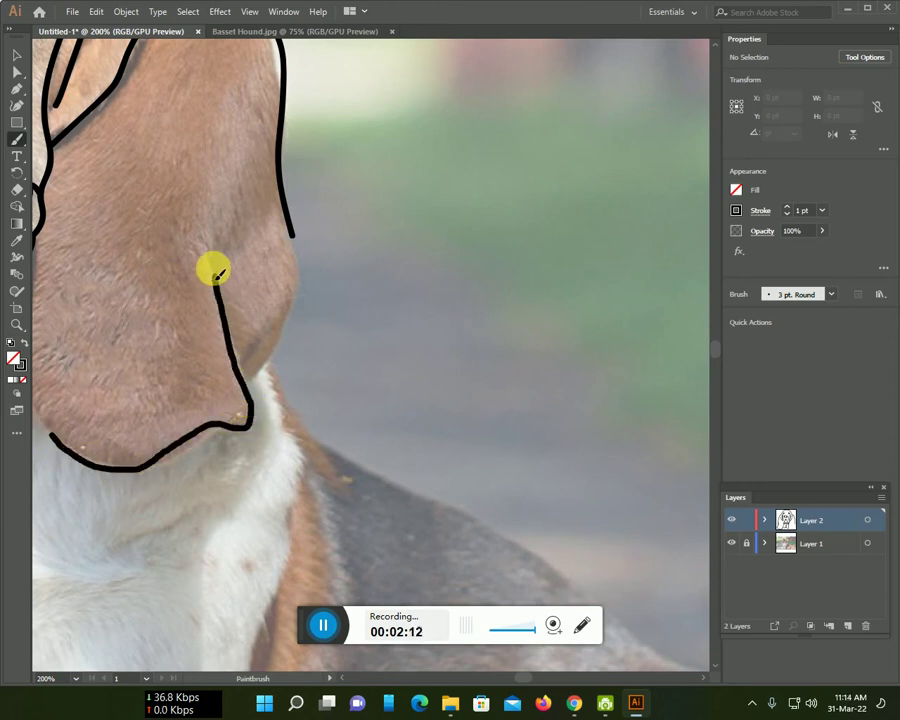
{"action": "left_click_drag", "start_coordinate": [258, 378], "coordinate": [298, 290]}
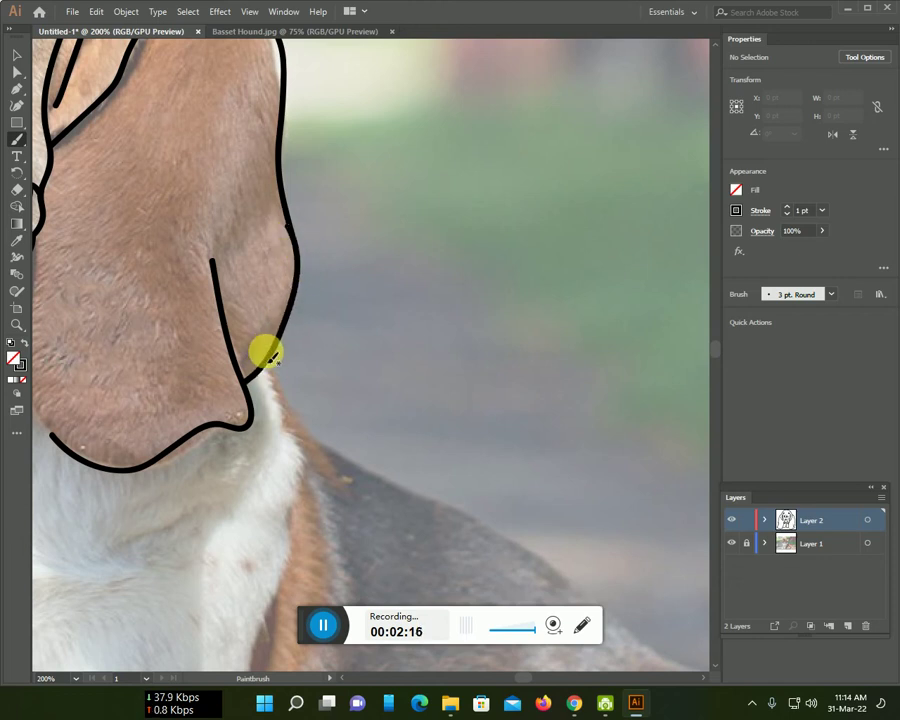
{"action": "mouse_move", "coordinate": [296, 418]}
{"action": "left_mouse_down"}
{"action": "mouse_move", "coordinate": [578, 582]}
{"action": "mouse_move", "coordinate": [633, 639]}
{"action": "mouse_move", "coordinate": [685, 670]}
{"action": "left_mouse_up"}
Fit the whole dog in view, zoom on the chest and trace the chest outline down from the ear
{"action": "key", "text": "ctrl+0"}
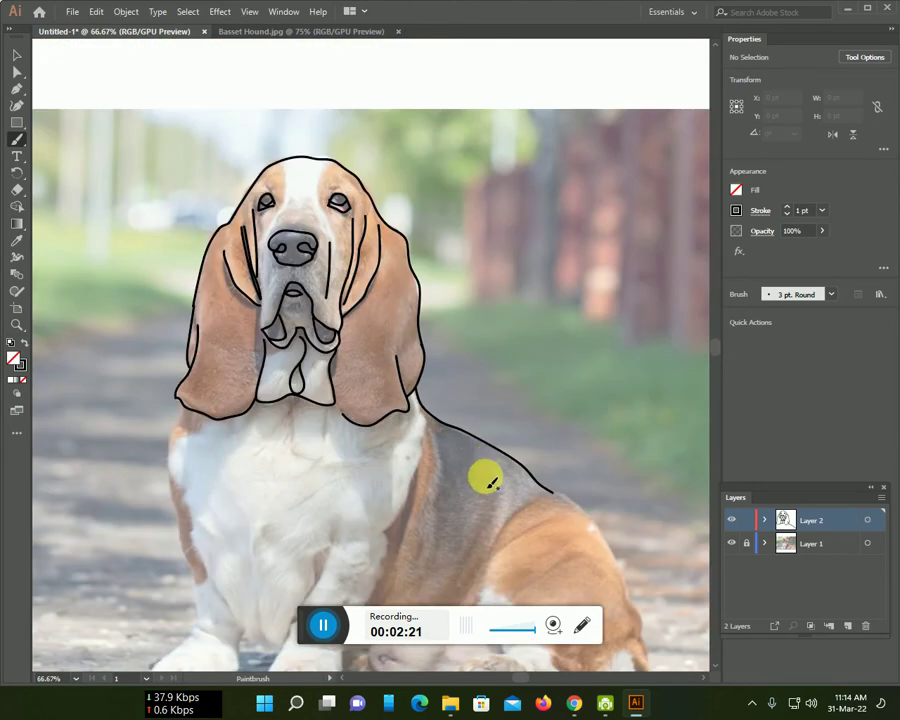
{"action": "left_click_drag", "start_coordinate": [486, 476], "coordinate": [412, 227]}
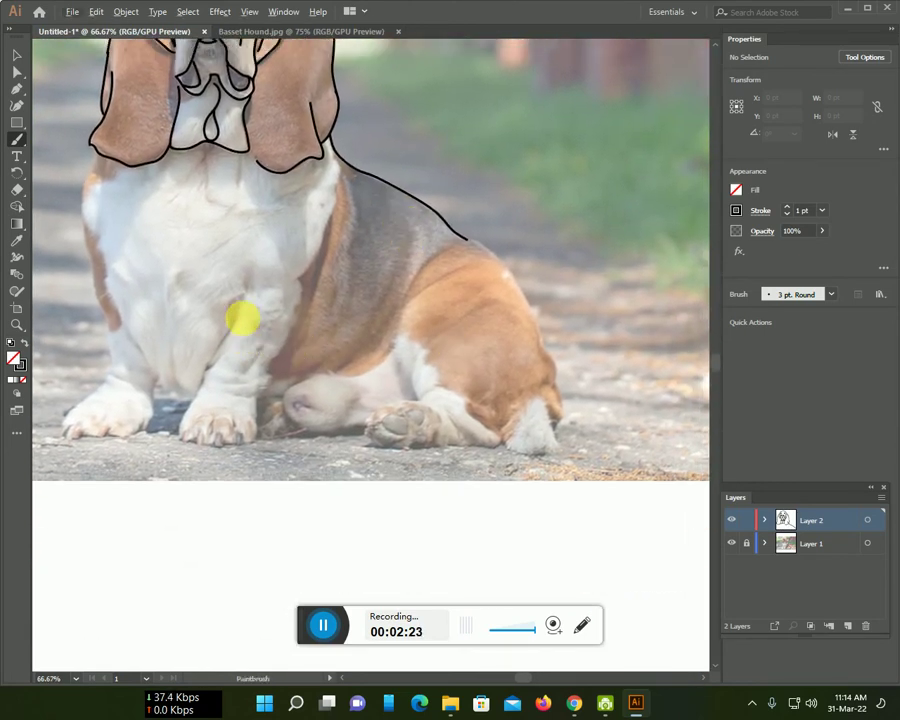
{"action": "scroll", "coordinate": [240, 314], "scroll_direction": "up", "scroll_amount": 3}
{"action": "mouse_move", "coordinate": [232, 296]}
{"action": "left_mouse_down"}
{"action": "mouse_move", "coordinate": [320, 392]}
{"action": "mouse_move", "coordinate": [616, 506]}
{"action": "left_mouse_up"}
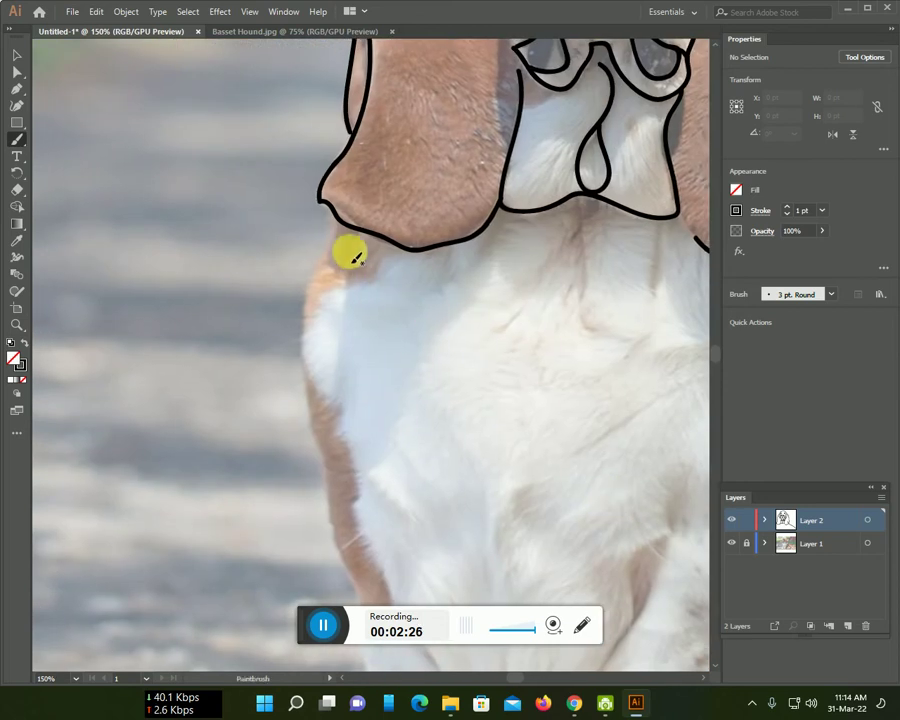
{"action": "mouse_move", "coordinate": [333, 213]}
{"action": "left_mouse_down"}
{"action": "mouse_move", "coordinate": [307, 297]}
{"action": "mouse_move", "coordinate": [338, 536]}
{"action": "left_mouse_up"}
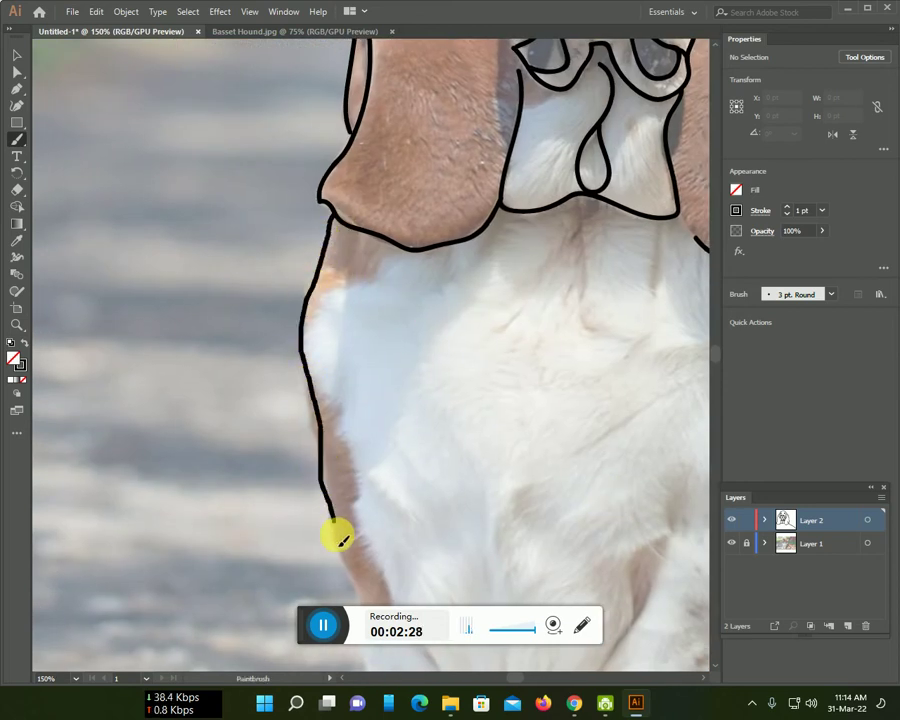
{"action": "scroll", "coordinate": [253, 358], "scroll_direction": "down", "scroll_amount": 3}
{"action": "scroll", "coordinate": [358, 324], "scroll_direction": "down", "scroll_amount": 4}
{"action": "left_click_drag", "start_coordinate": [350, 256], "coordinate": [359, 304]}
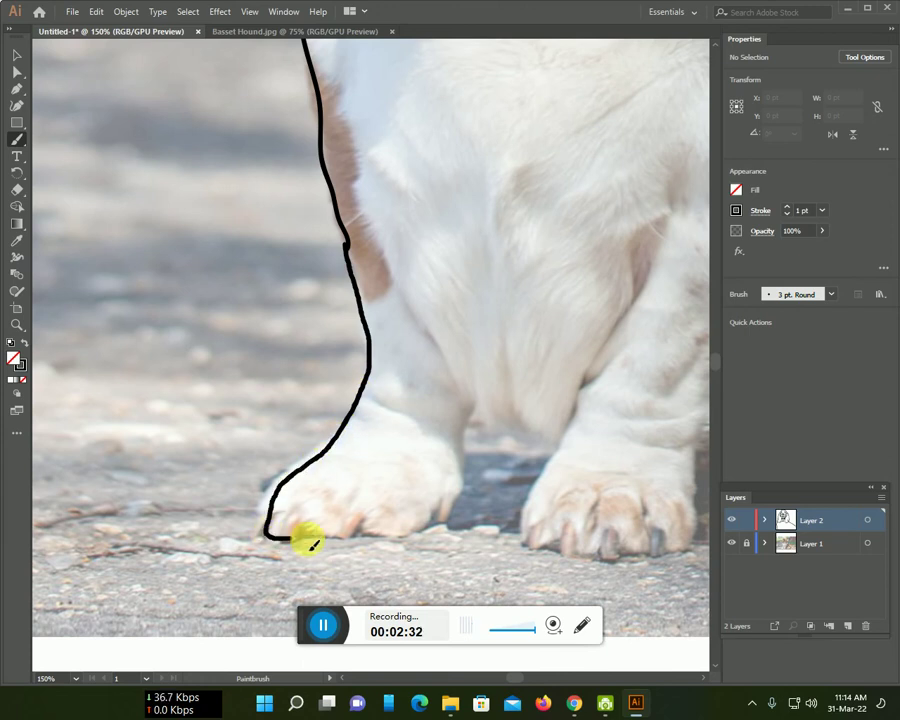
Outline both front legs and paws, including the inner leg edges
{"action": "mouse_move", "coordinate": [462, 491]}
{"action": "left_mouse_down"}
{"action": "mouse_move", "coordinate": [482, 408]}
{"action": "mouse_move", "coordinate": [547, 432]}
{"action": "left_mouse_up"}
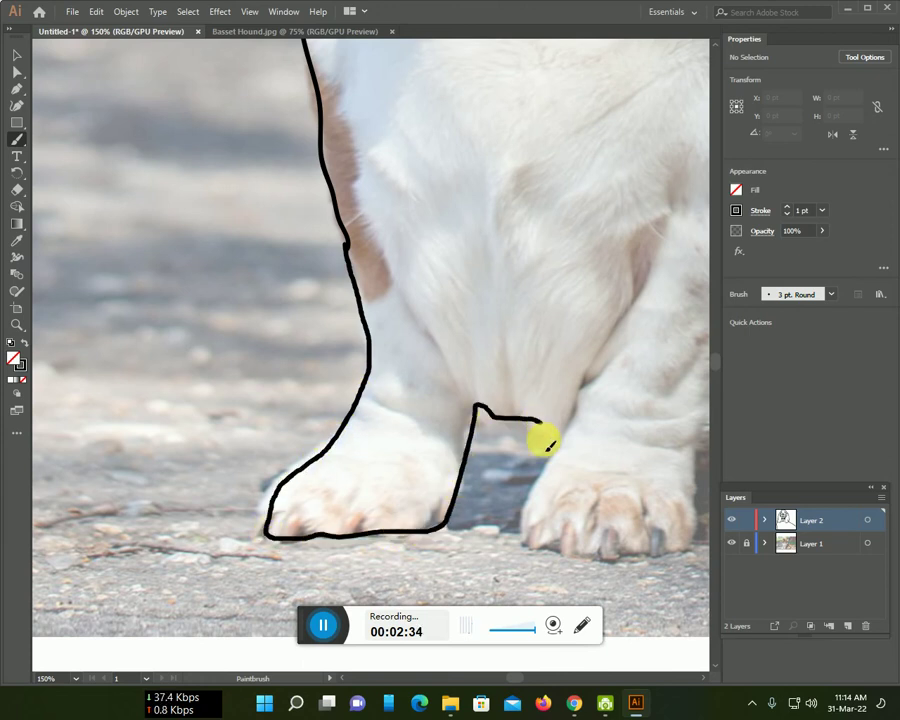
{"action": "mouse_move", "coordinate": [535, 537]}
{"action": "left_mouse_down"}
{"action": "mouse_move", "coordinate": [604, 556]}
{"action": "mouse_move", "coordinate": [676, 550]}
{"action": "mouse_move", "coordinate": [403, 527]}
{"action": "mouse_move", "coordinate": [410, 470]}
{"action": "mouse_move", "coordinate": [508, 226]}
{"action": "mouse_move", "coordinate": [513, 170]}
{"action": "mouse_move", "coordinate": [571, 45]}
{"action": "left_mouse_up"}
{"action": "mouse_move", "coordinate": [397, 195]}
{"action": "left_mouse_down"}
{"action": "mouse_move", "coordinate": [386, 287]}
{"action": "mouse_move", "coordinate": [333, 386]}
{"action": "left_mouse_up"}
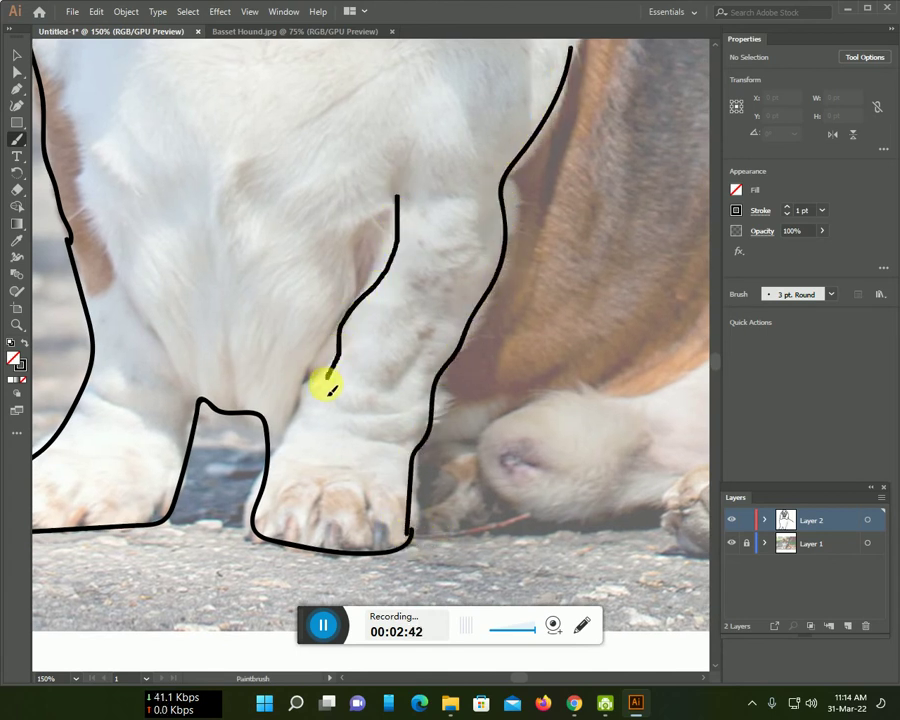
{"action": "left_click_drag", "start_coordinate": [287, 447], "coordinate": [261, 466]}
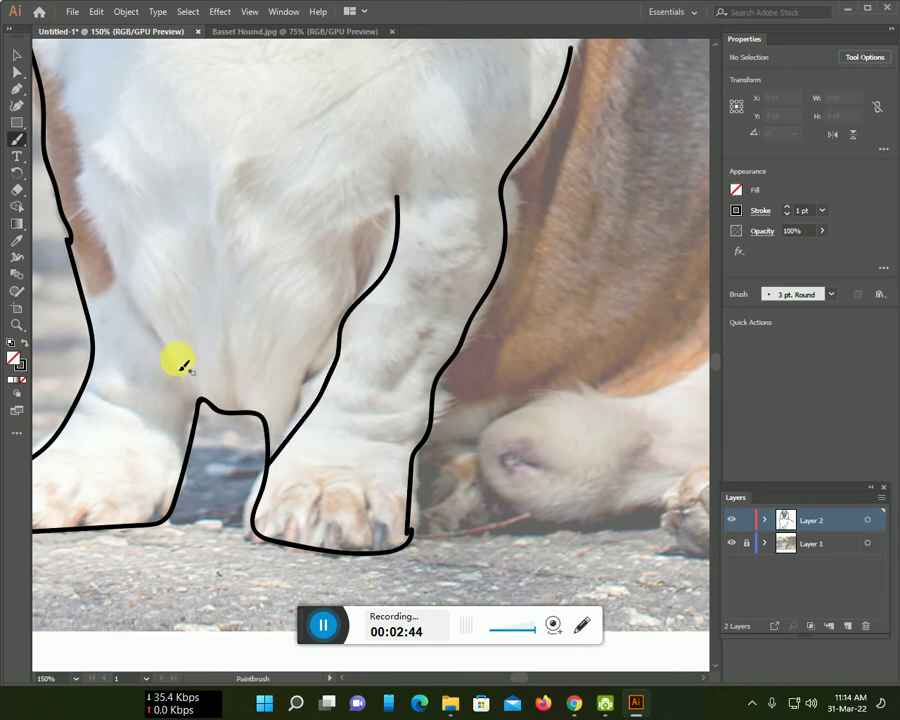
{"action": "mouse_move", "coordinate": [69, 130]}
{"action": "left_mouse_down"}
{"action": "mouse_move", "coordinate": [100, 236]}
{"action": "mouse_move", "coordinate": [157, 352]}
{"action": "left_mouse_up"}
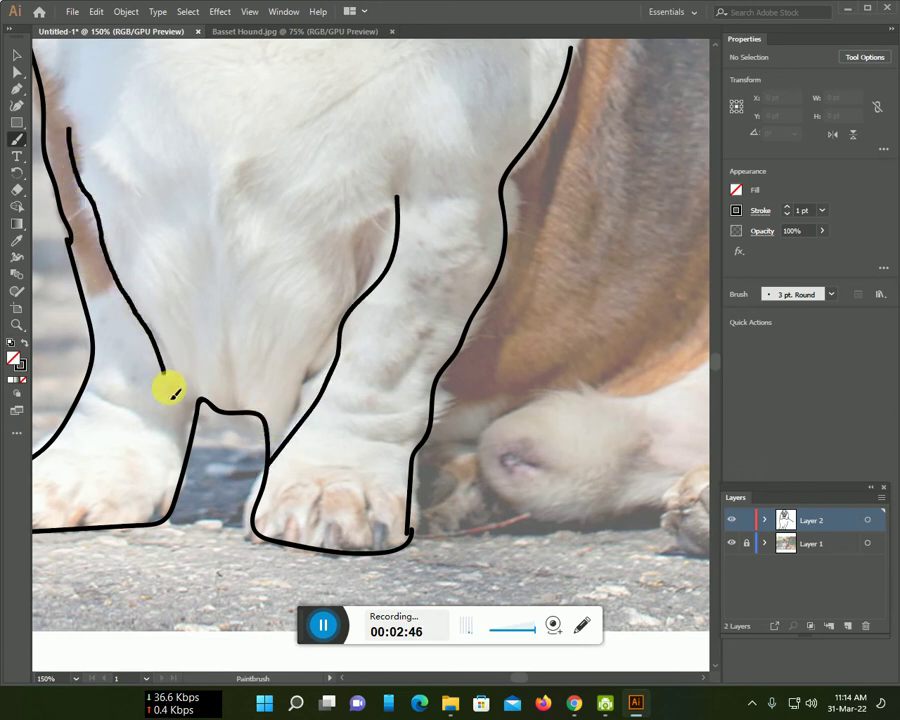
{"action": "mouse_move", "coordinate": [227, 432]}
{"action": "left_mouse_down"}
{"action": "mouse_move", "coordinate": [121, 207]}
{"action": "mouse_move", "coordinate": [30, 222]}
{"action": "left_mouse_up"}
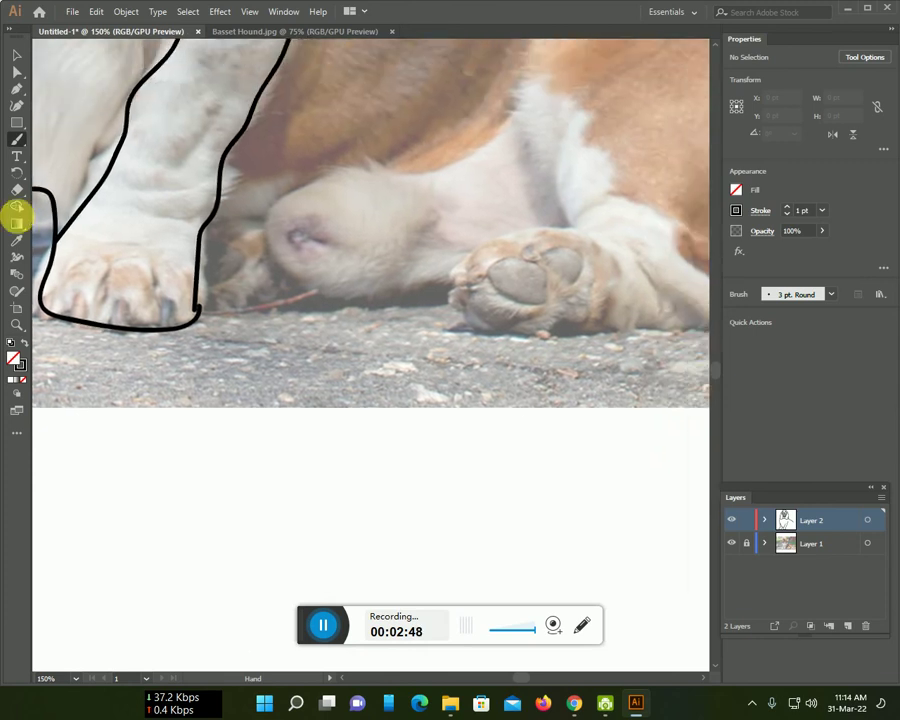
Trace the ground line under the belly and the white tip of the hind foot
{"action": "mouse_move", "coordinate": [174, 334]}
{"action": "left_mouse_down"}
{"action": "mouse_move", "coordinate": [400, 309]}
{"action": "mouse_move", "coordinate": [442, 342]}
{"action": "mouse_move", "coordinate": [528, 356]}
{"action": "mouse_move", "coordinate": [673, 351]}
{"action": "mouse_move", "coordinate": [165, 293]}
{"action": "mouse_move", "coordinate": [257, 318]}
{"action": "mouse_move", "coordinate": [343, 292]}
{"action": "left_mouse_up"}
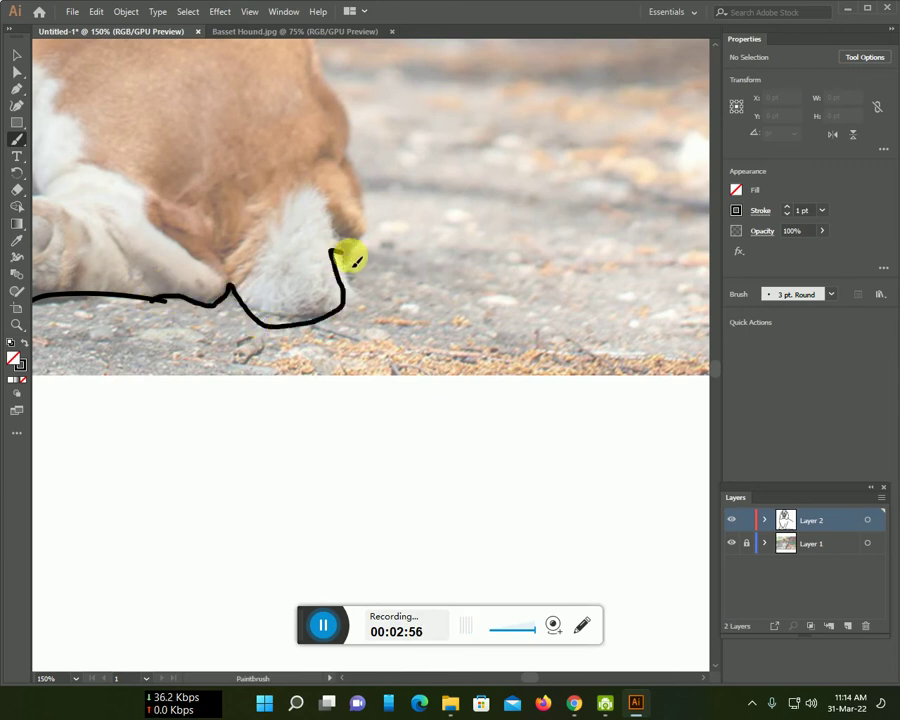
{"action": "left_click_drag", "start_coordinate": [377, 190], "coordinate": [352, 146]}
{"action": "mouse_move", "coordinate": [323, 85]}
{"action": "left_mouse_down"}
{"action": "mouse_move", "coordinate": [362, 486]}
{"action": "mouse_move", "coordinate": [350, 402]}
{"action": "mouse_move", "coordinate": [237, 257]}
{"action": "mouse_move", "coordinate": [200, 242]}
{"action": "mouse_move", "coordinate": [392, 226]}
{"action": "mouse_move", "coordinate": [414, 176]}
{"action": "mouse_move", "coordinate": [356, 197]}
{"action": "mouse_move", "coordinate": [301, 261]}
{"action": "mouse_move", "coordinate": [293, 287]}
{"action": "mouse_move", "coordinate": [445, 193]}
{"action": "left_mouse_up"}
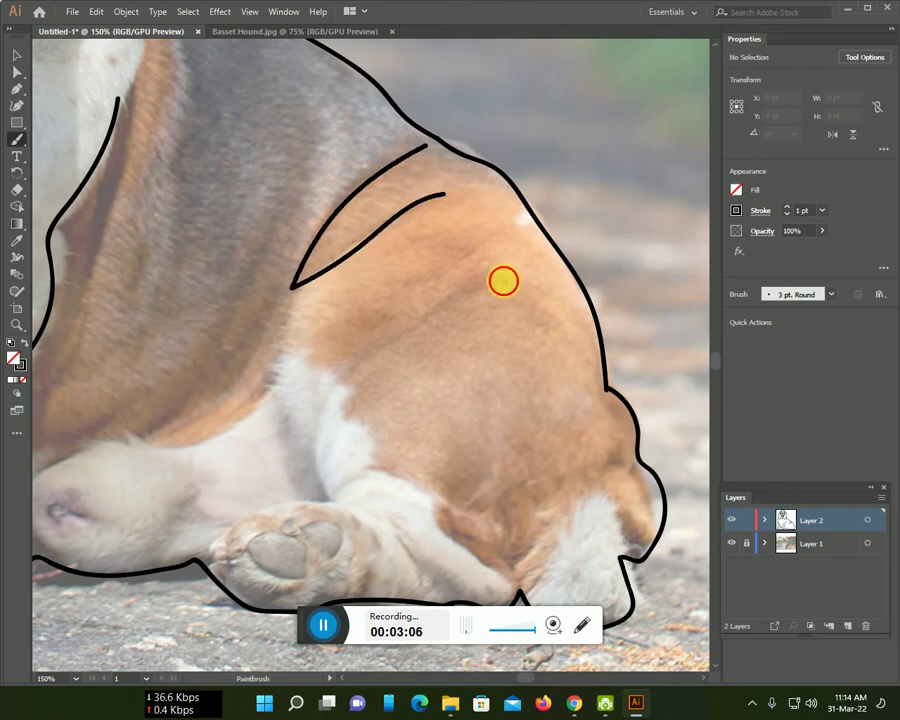
Add contour lines across the haunch and encircle the hind paw and leg above it
{"action": "left_click_drag", "start_coordinate": [505, 281], "coordinate": [358, 385]}
{"action": "scroll", "coordinate": [497, 584], "scroll_direction": "down", "scroll_amount": 2}
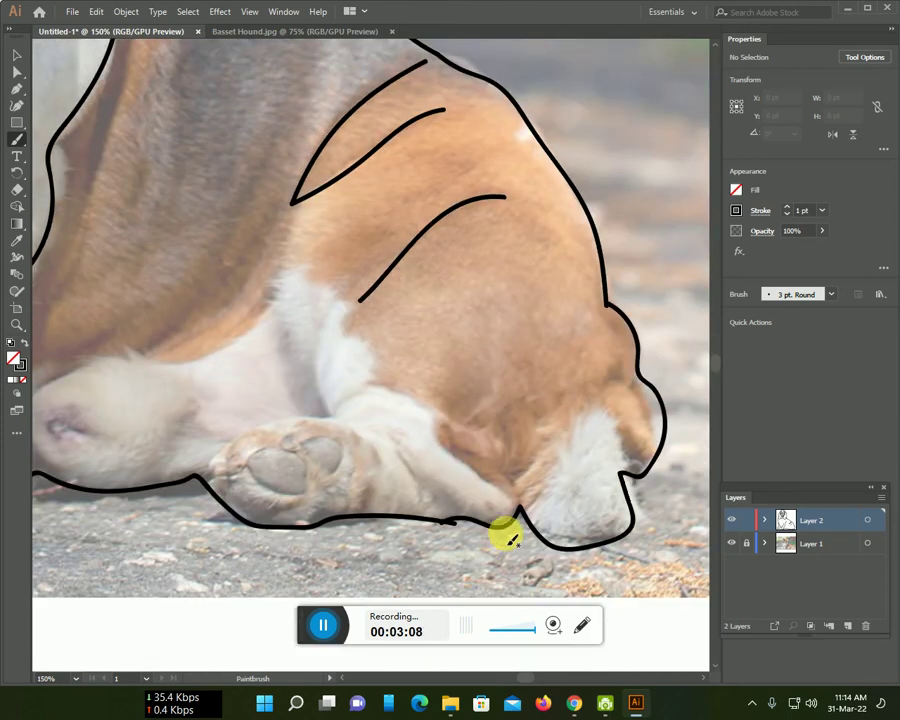
{"action": "left_click_drag", "start_coordinate": [517, 492], "coordinate": [457, 454]}
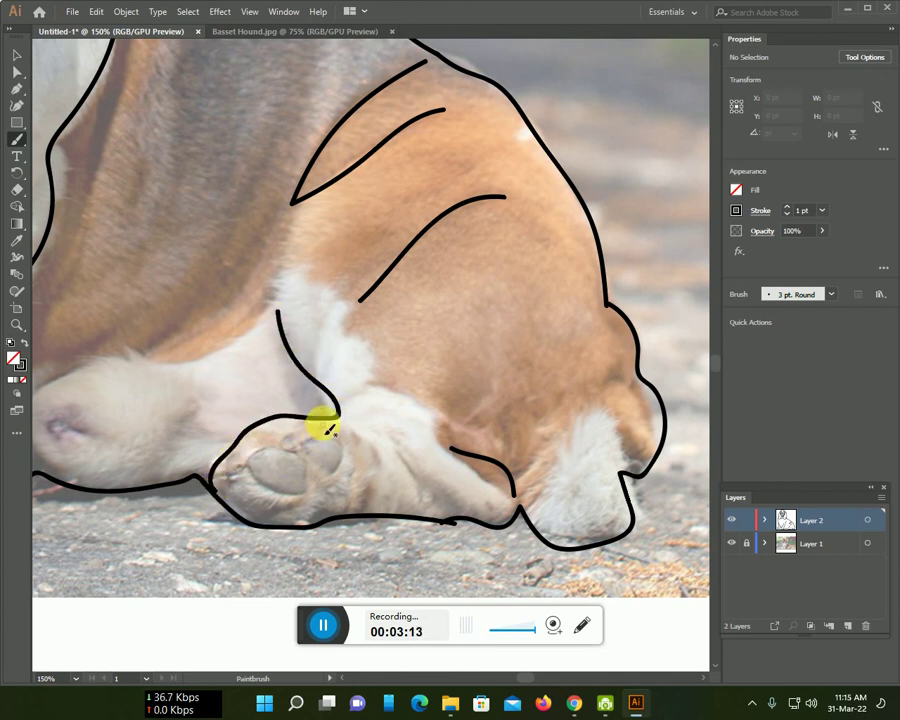
{"action": "left_click_drag", "start_coordinate": [363, 462], "coordinate": [350, 512]}
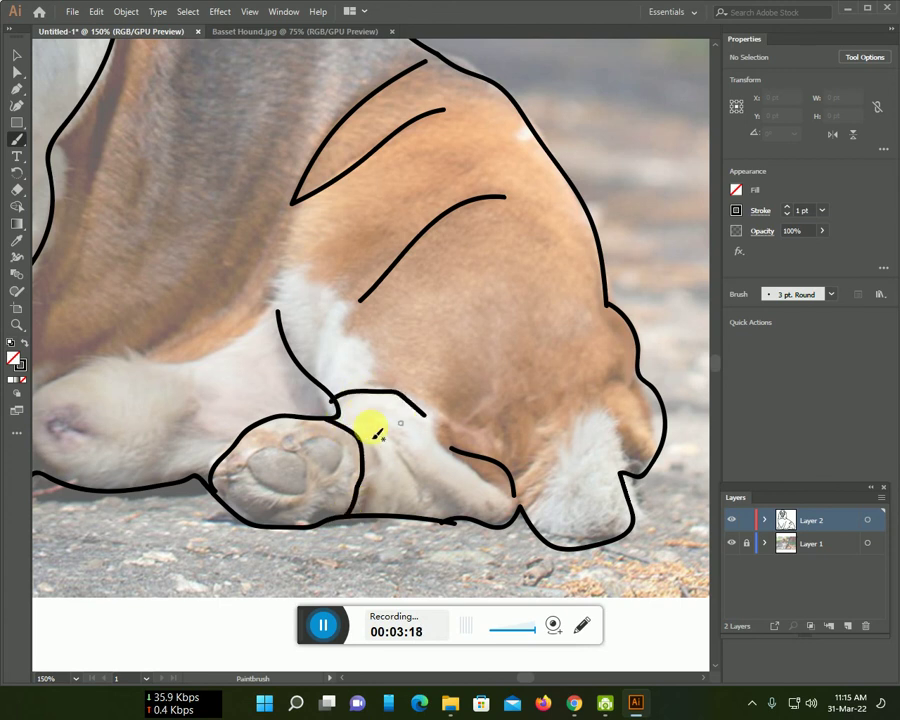
{"action": "left_click_drag", "start_coordinate": [386, 462], "coordinate": [447, 506]}
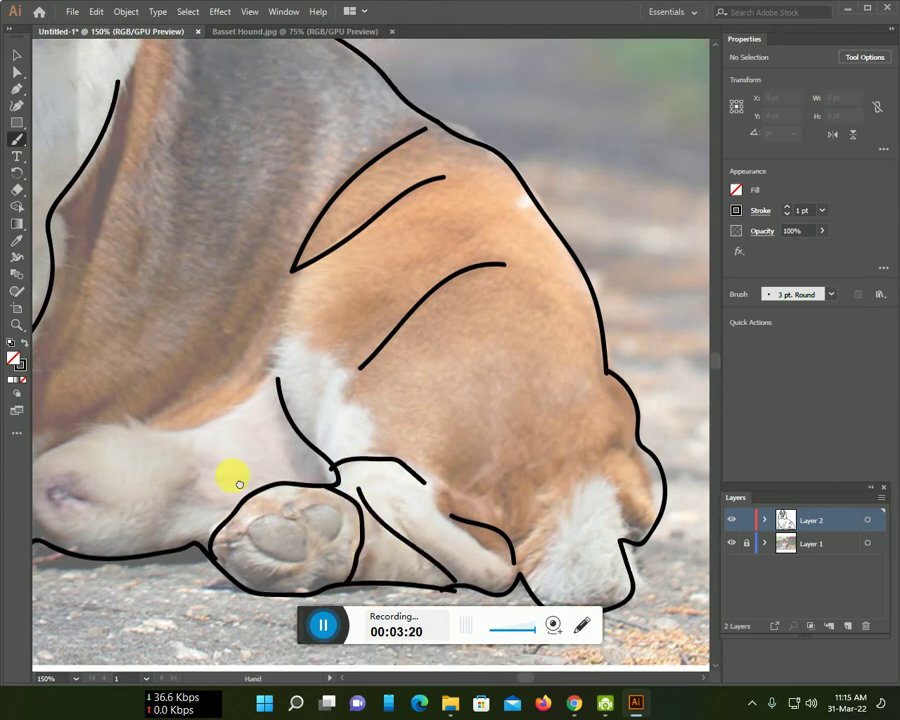
Outline the tucked hind foot under the belly, with a dividing line and front tip
{"action": "left_click_drag", "start_coordinate": [340, 487], "coordinate": [428, 470]}
{"action": "left_click_drag", "start_coordinate": [478, 380], "coordinate": [255, 520]}
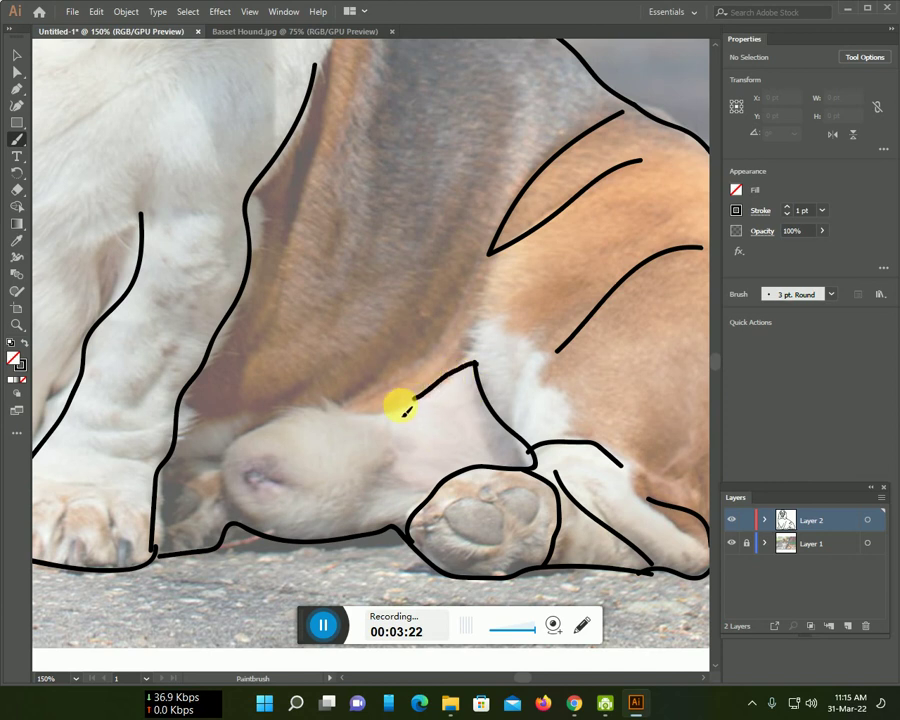
{"action": "left_click_drag", "start_coordinate": [392, 462], "coordinate": [360, 526]}
{"action": "left_click_drag", "start_coordinate": [167, 470], "coordinate": [232, 517]}
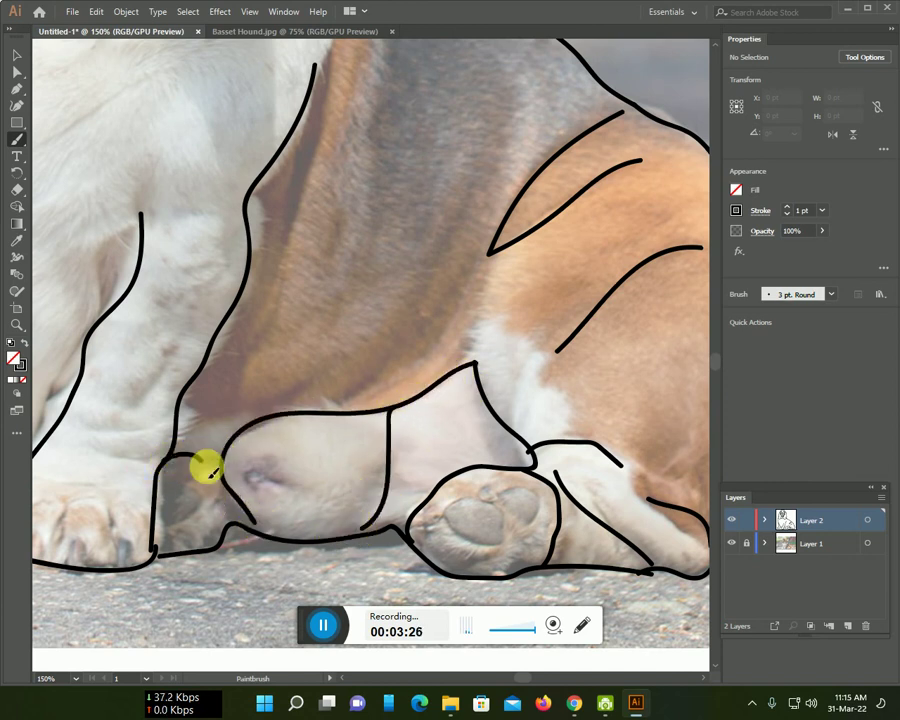
Add the shoulder contour line and zoom out to 66.67% to show the whole dog
{"action": "scroll", "coordinate": [237, 517], "scroll_direction": "up", "scroll_amount": 5}
{"action": "mouse_move", "coordinate": [344, 212]}
{"action": "left_mouse_down"}
{"action": "mouse_move", "coordinate": [316, 344]}
{"action": "mouse_move", "coordinate": [219, 574]}
{"action": "left_mouse_up"}
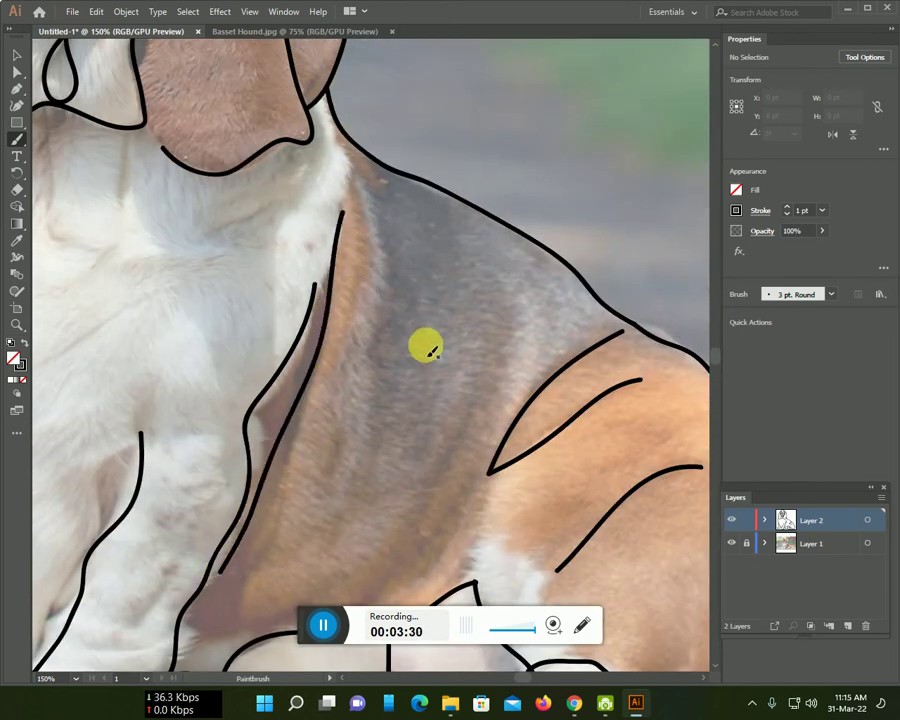
{"action": "scroll", "coordinate": [426, 347], "scroll_direction": "down", "scroll_amount": 2}
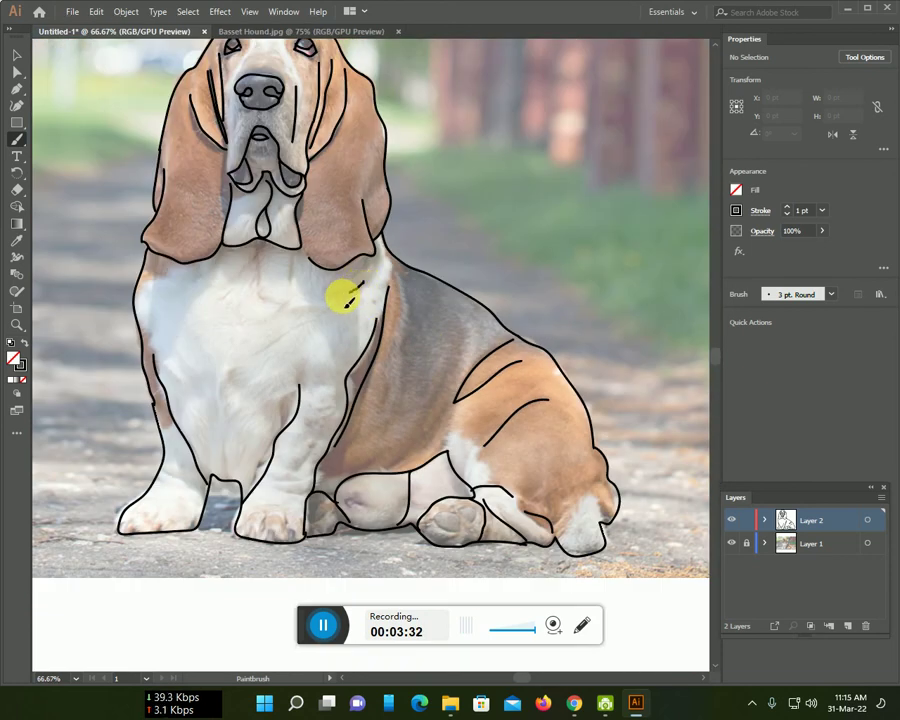
Add detail fold lines across the neck, the haunch and the rear of the dog
{"action": "left_click_drag", "start_coordinate": [237, 255], "coordinate": [159, 293]}
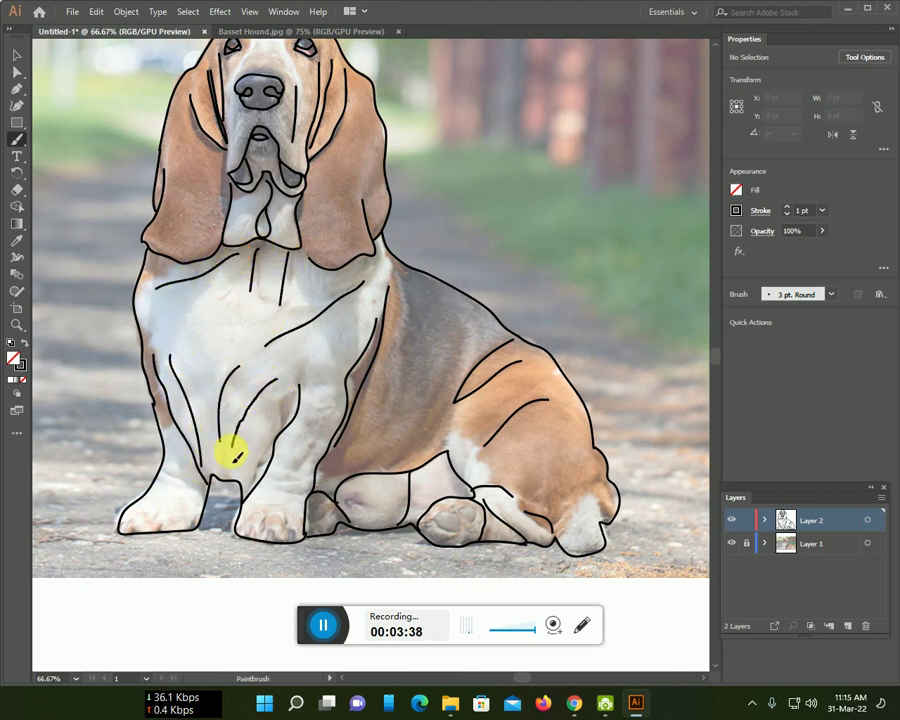
{"action": "scroll", "coordinate": [235, 452], "scroll_direction": "up", "scroll_amount": 1}
{"action": "scroll", "coordinate": [238, 440], "scroll_direction": "up", "scroll_amount": 2}
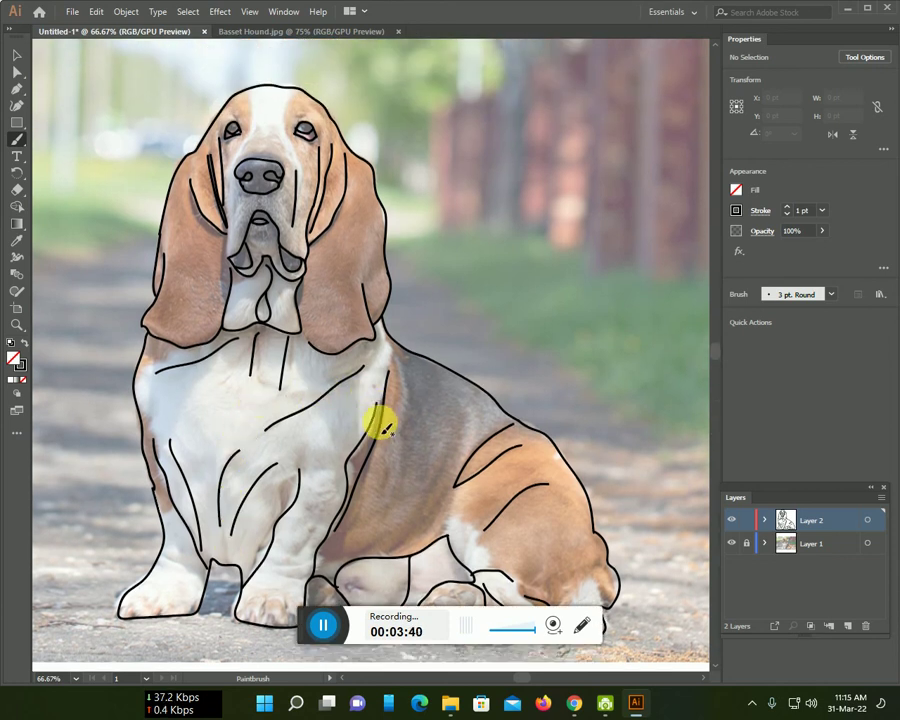
{"action": "left_click_drag", "start_coordinate": [468, 443], "coordinate": [371, 546]}
{"action": "scroll", "coordinate": [330, 500], "scroll_direction": "down", "scroll_amount": 1}
{"action": "scroll", "coordinate": [300, 465], "scroll_direction": "down", "scroll_amount": 5}
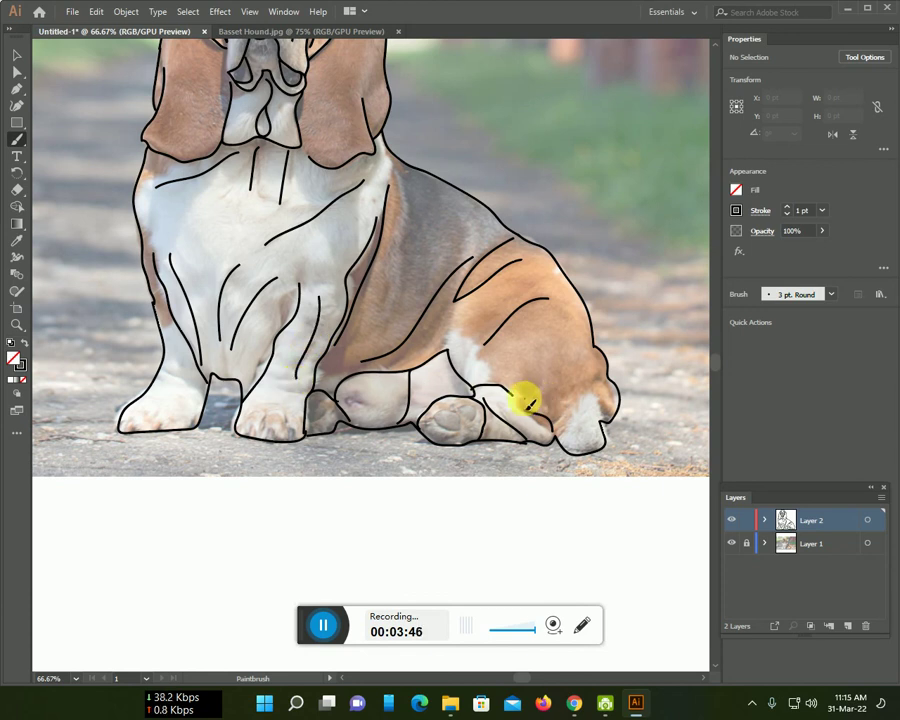
{"action": "left_click_drag", "start_coordinate": [607, 397], "coordinate": [527, 402]}
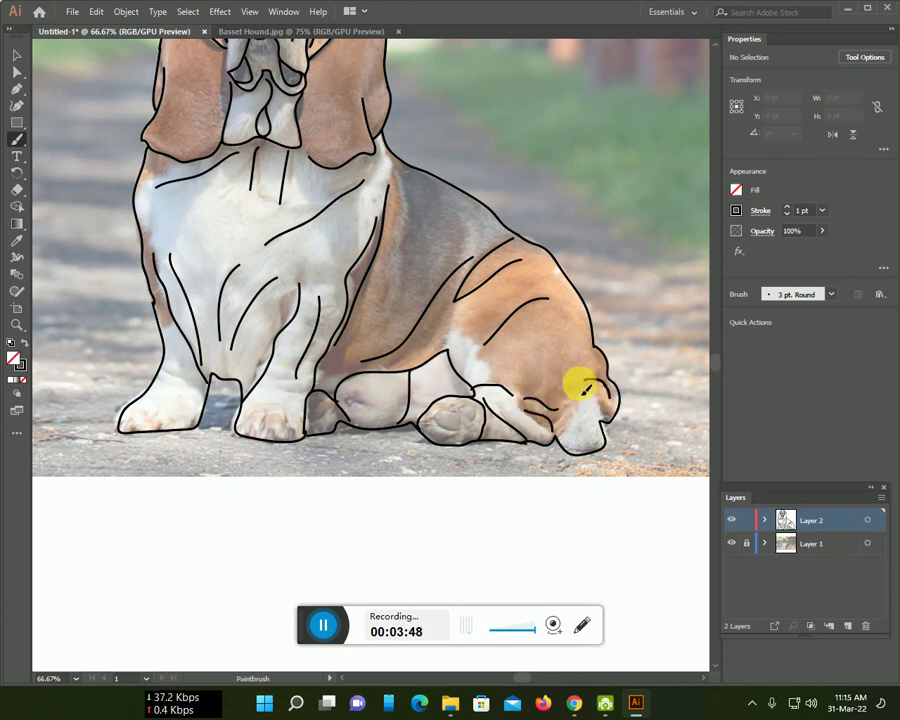
{"action": "scroll", "coordinate": [440, 395], "scroll_direction": "up", "scroll_amount": 2}
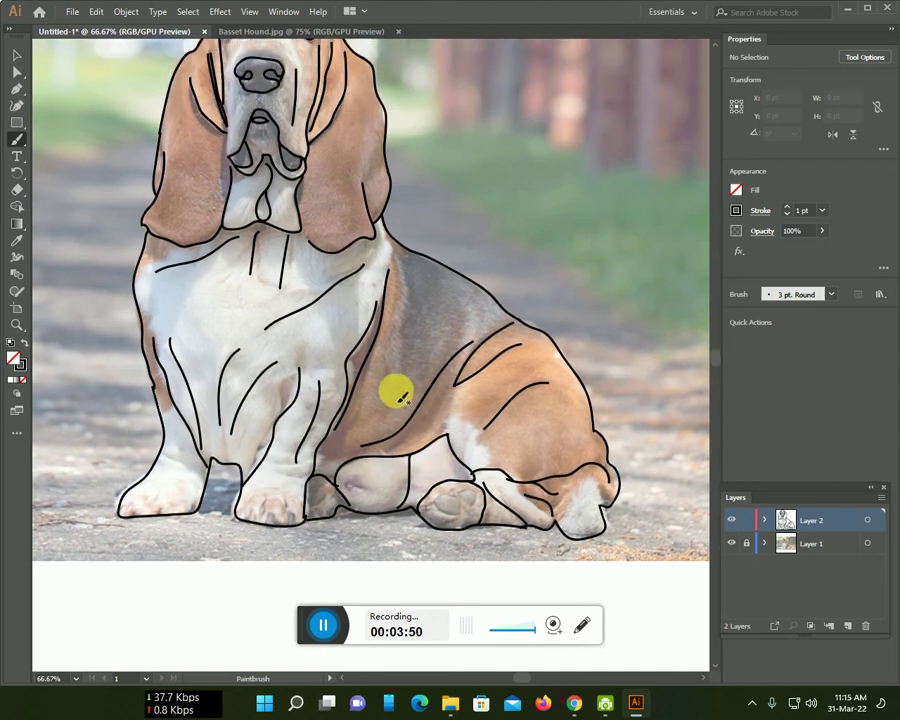